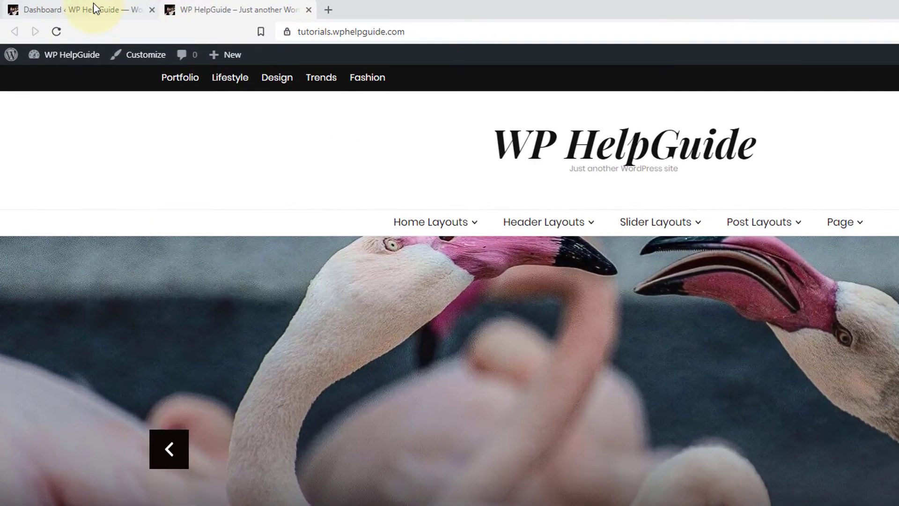
# Search Plugins > Add New for 'blossomthemes email newsletter'.
pyautogui.click(67, 6)
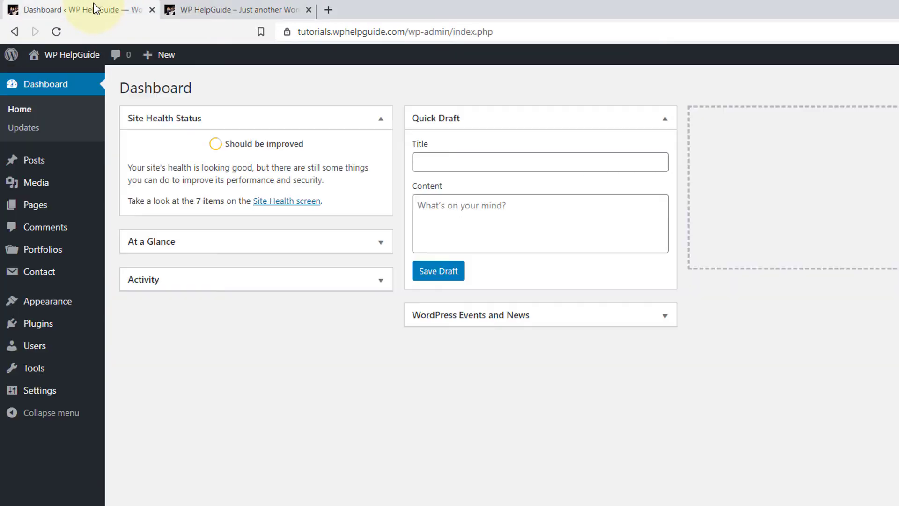
pyautogui.moveTo(40, 330)
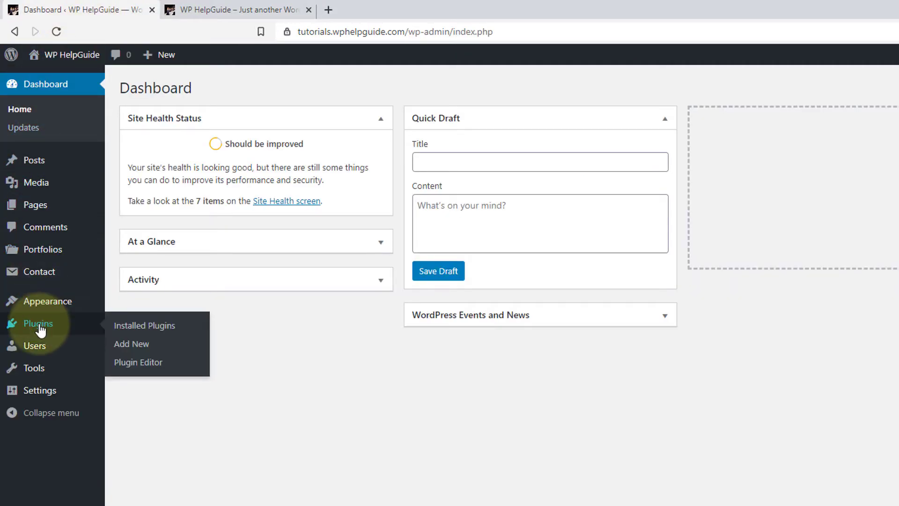
pyautogui.click(140, 346)
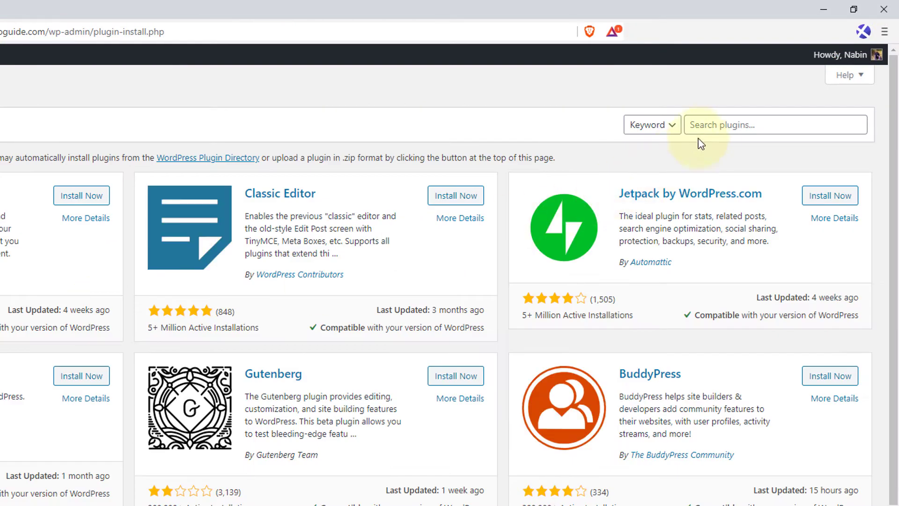
pyautogui.click(714, 129)
pyautogui.write('bl')
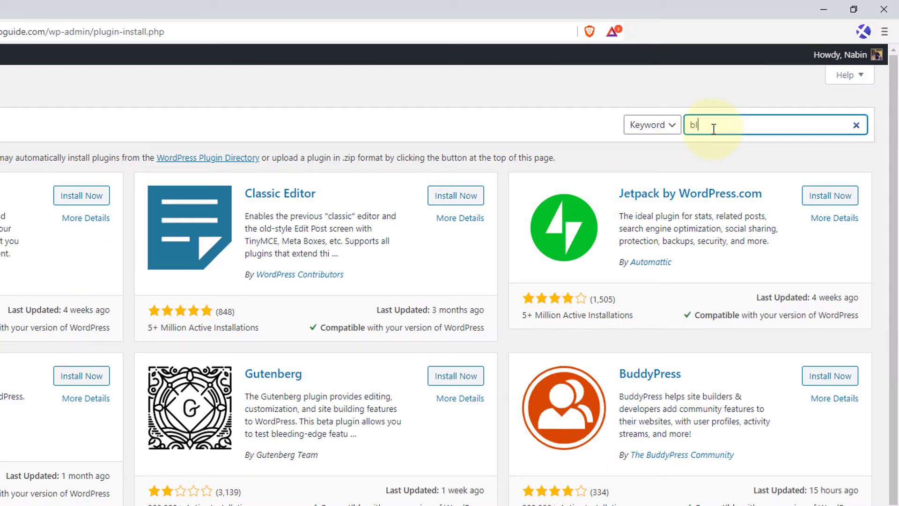
pyautogui.write('ossomthemes email newsletter')
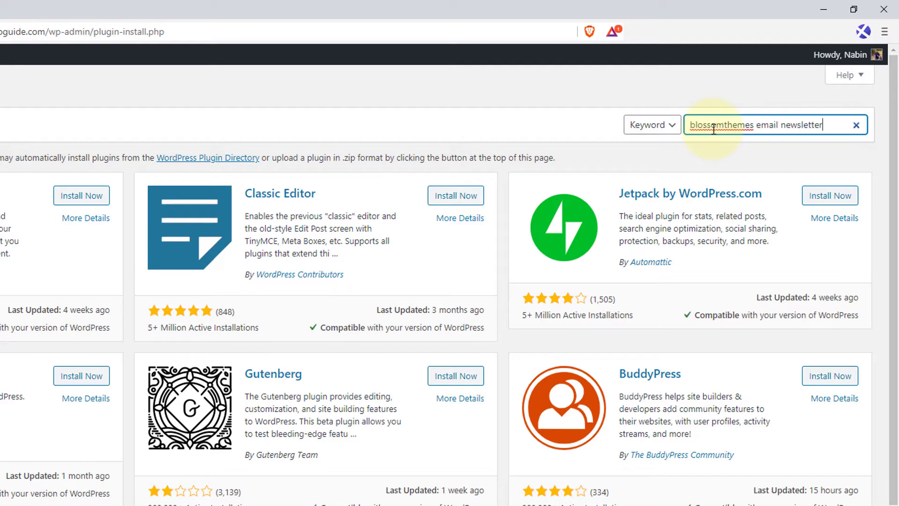
pyautogui.press('Return')
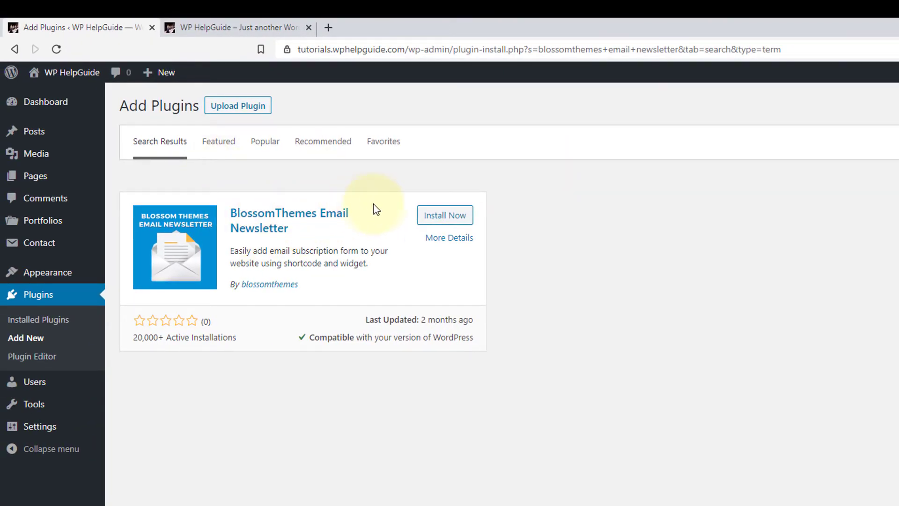
# Install and activate the BlossomThemes Email Newsletter plugin.
pyautogui.click(448, 218)
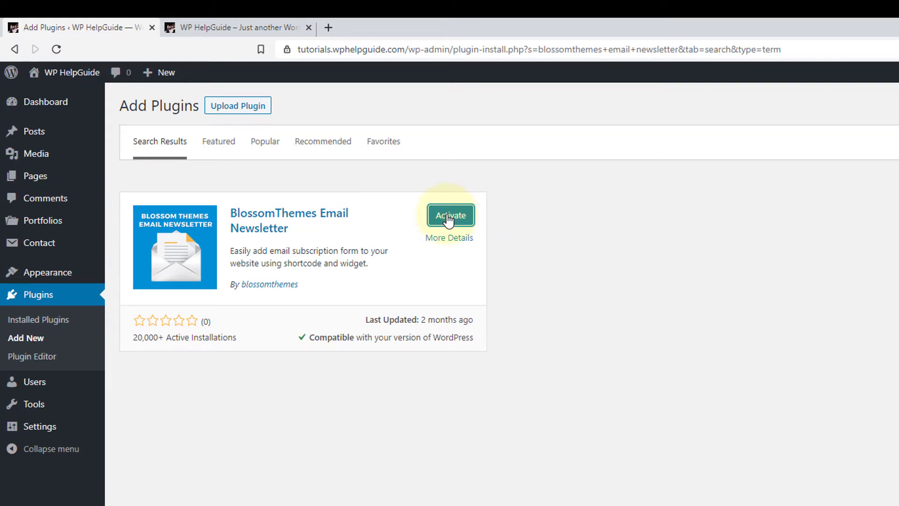
pyautogui.click(448, 219)
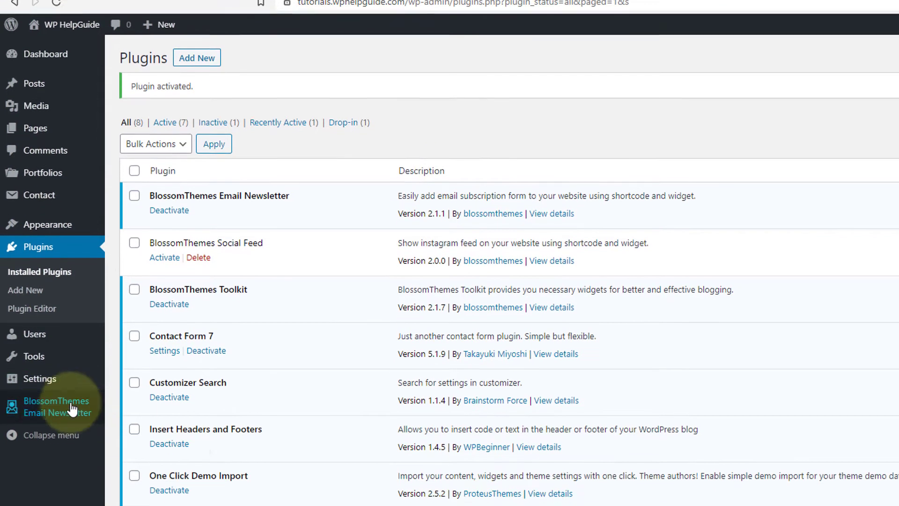
pyautogui.moveTo(38, 457)
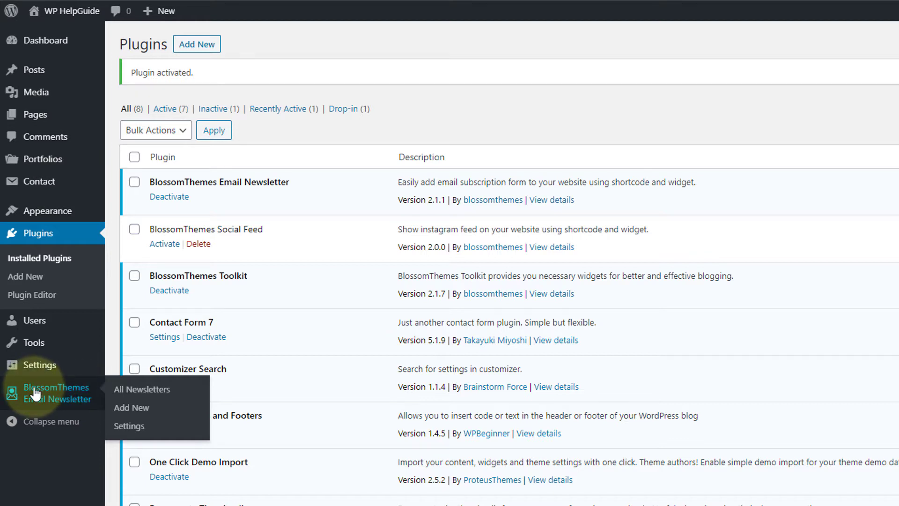
# Create a form titled 'Subscribe to my Newsletter' with Name and Email fields and a pasted Form Note.
pyautogui.click(133, 410)
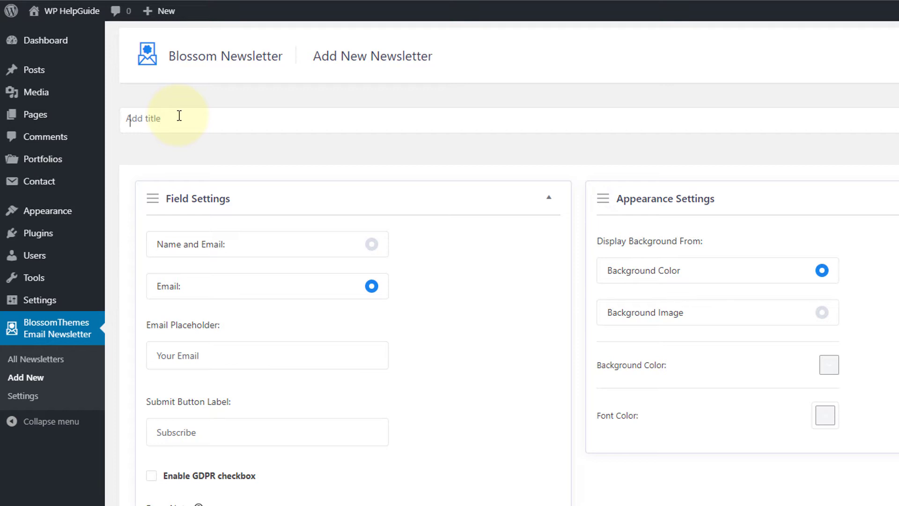
pyautogui.write('Subscribe to my News')
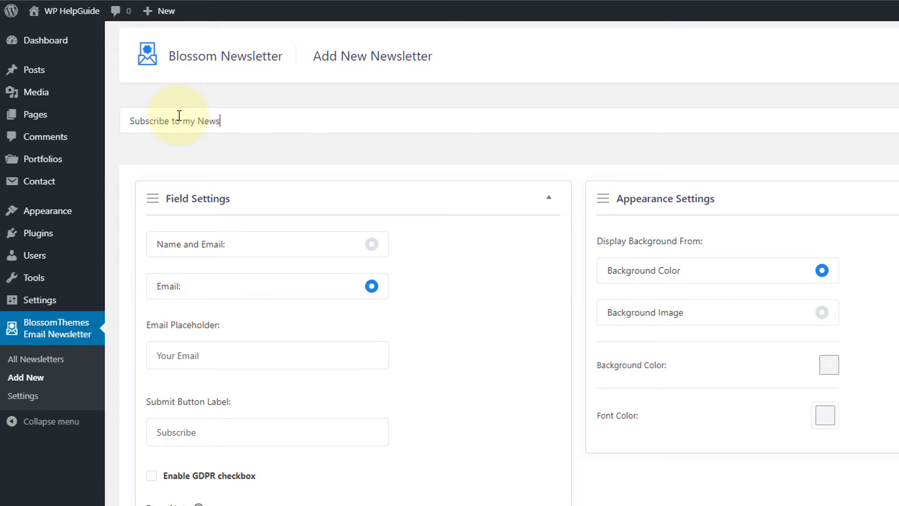
pyautogui.write('letter')
pyautogui.click(372, 245)
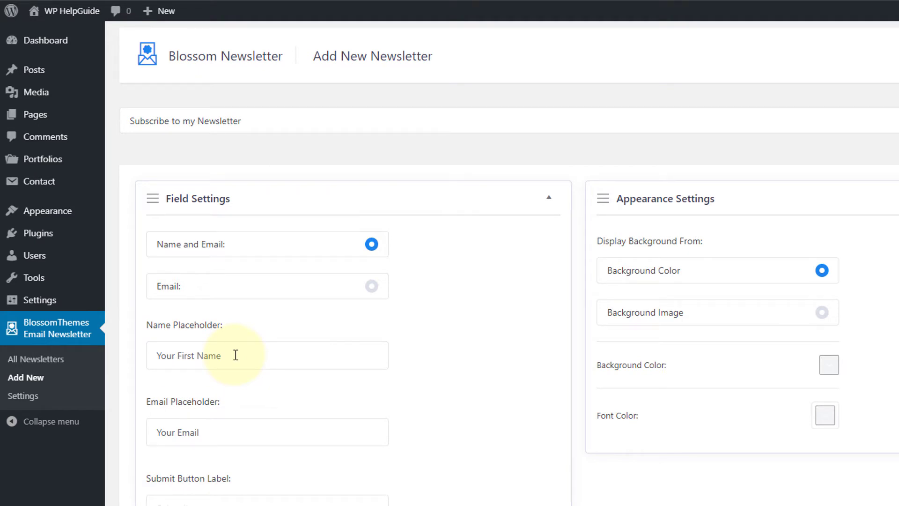
pyautogui.scroll(-2, 235, 404)
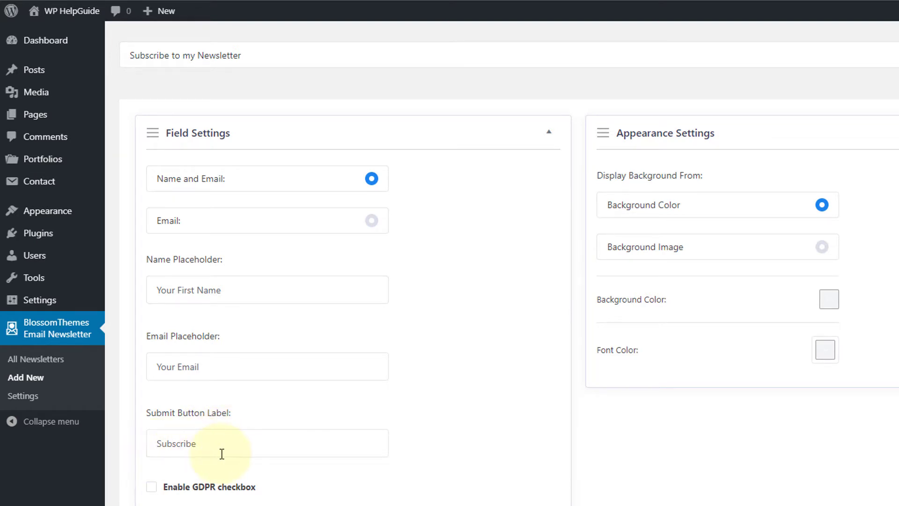
pyautogui.scroll(-2, 222, 454)
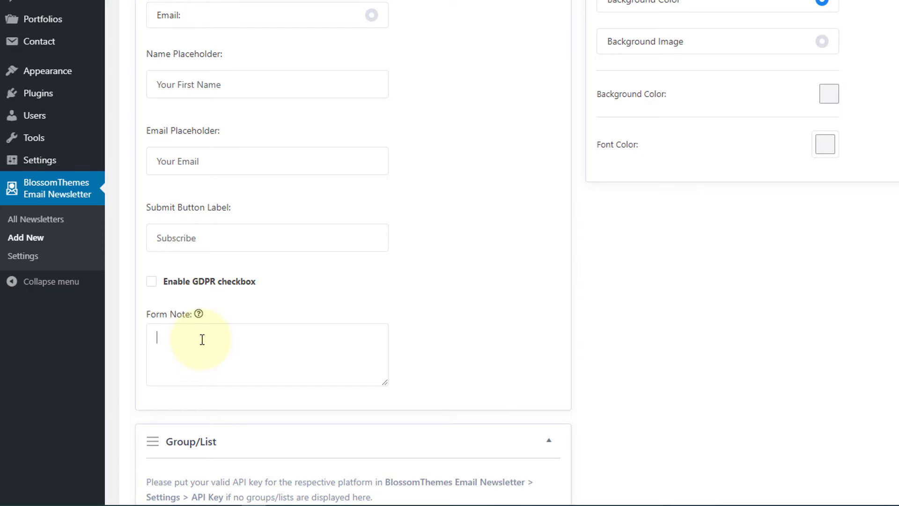
pyautogui.write('Sign up to get weekly emails with inspiration in your inbox.')
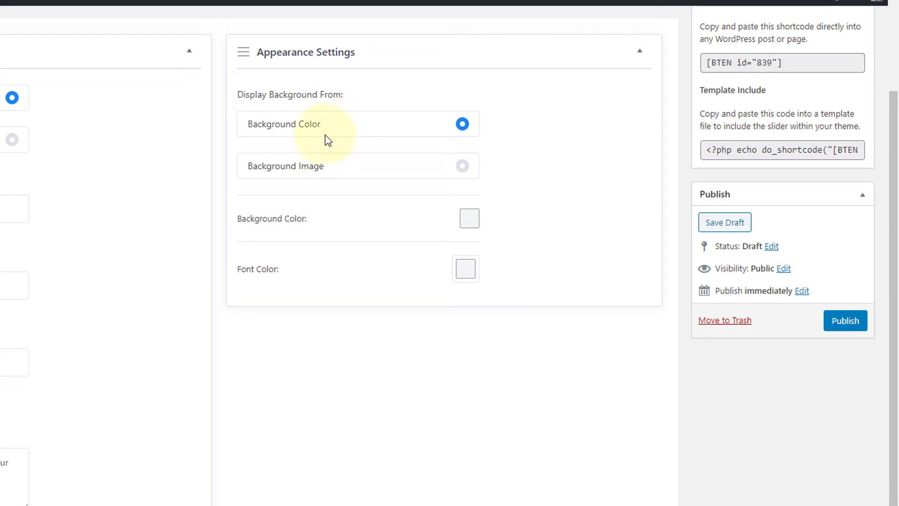
# Switch the form background to Background Image using the laptop-on-desk photo from the Media Library.
pyautogui.click(471, 220)
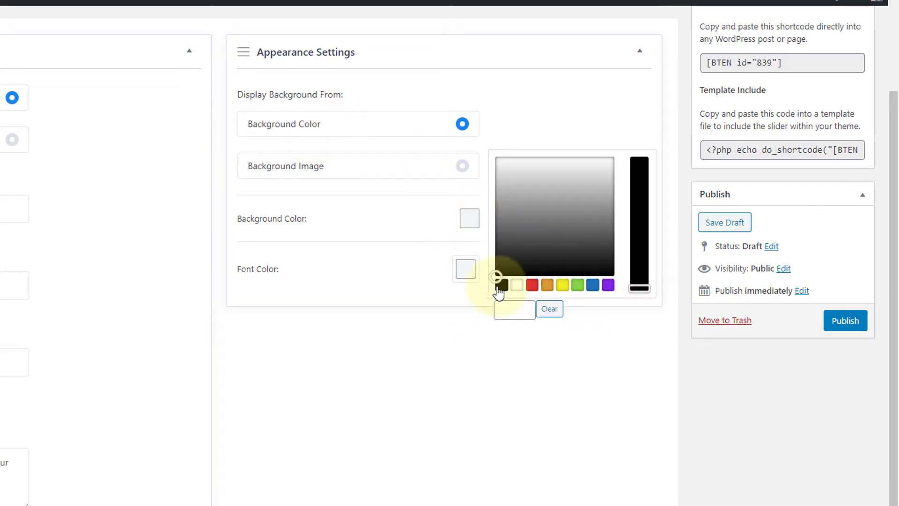
pyautogui.click(337, 274)
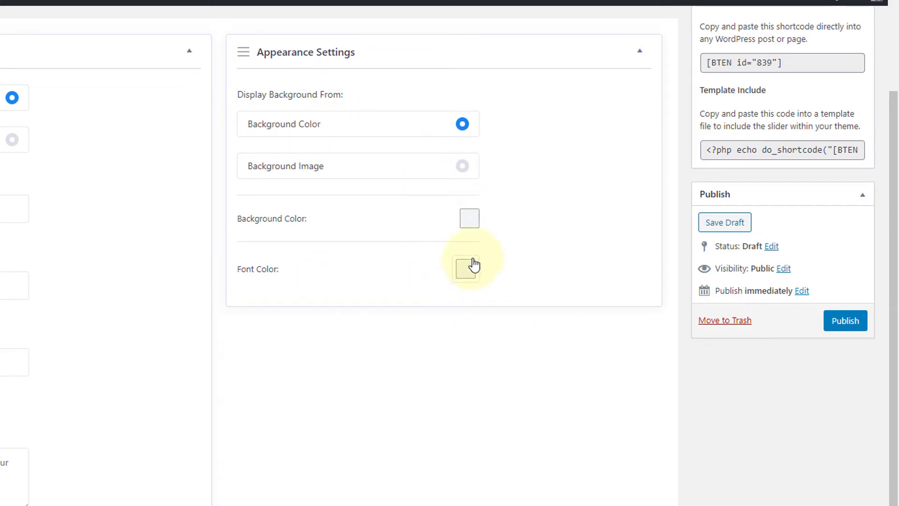
pyautogui.click(463, 167)
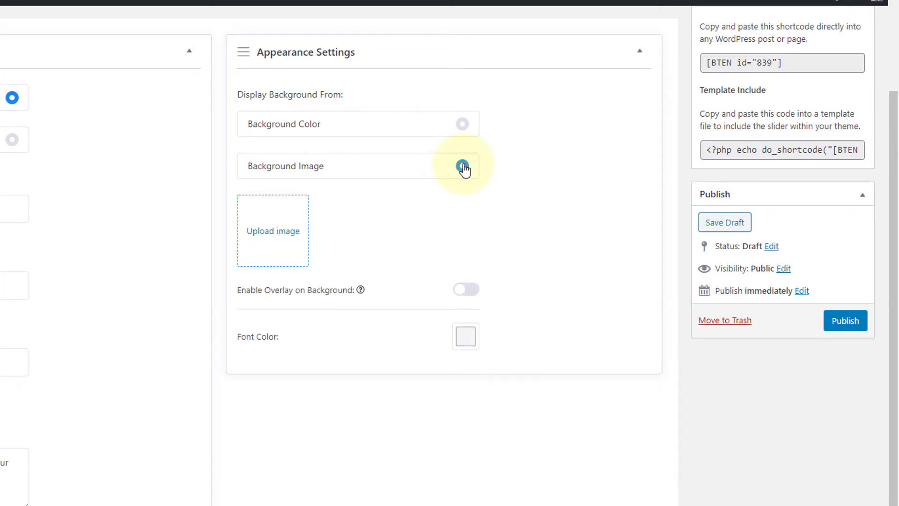
pyautogui.click(289, 238)
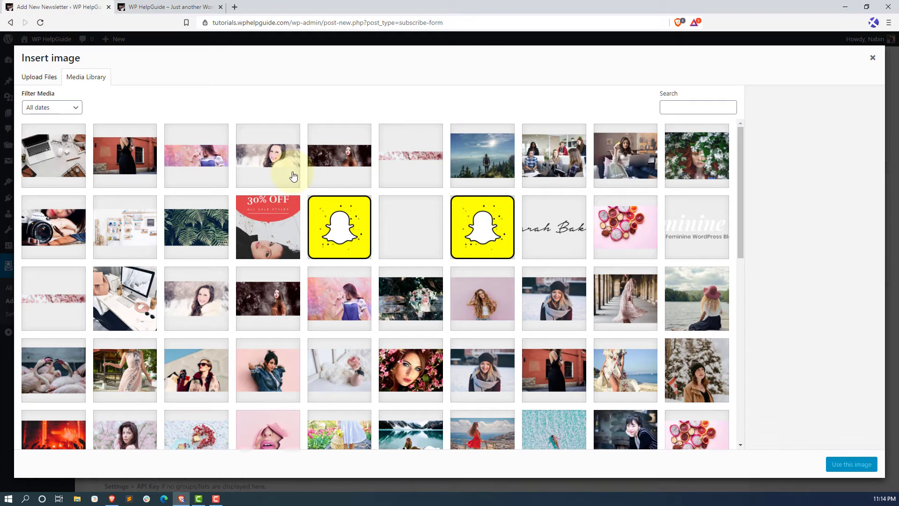
pyautogui.click(66, 159)
pyautogui.click(851, 464)
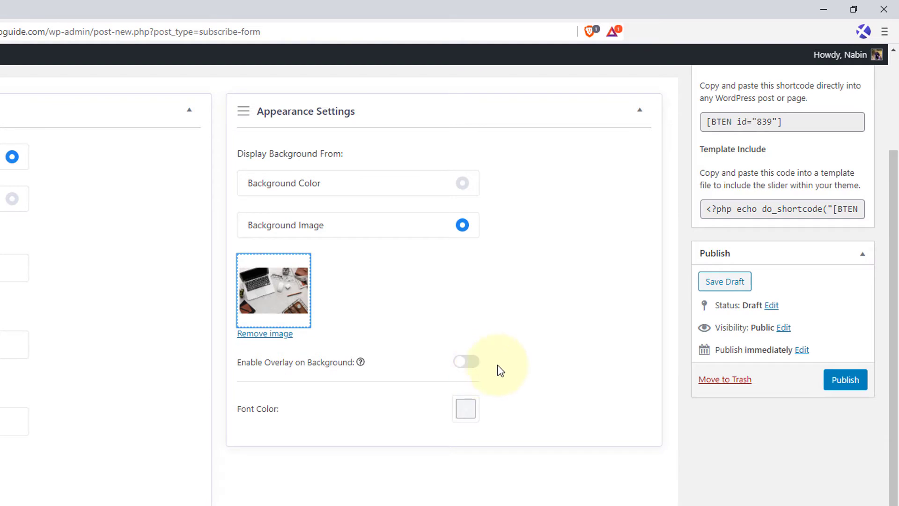
# Publish the newsletter form and copy the [BTEN id="839"] shortcode from the Usage box.
pyautogui.click(847, 382)
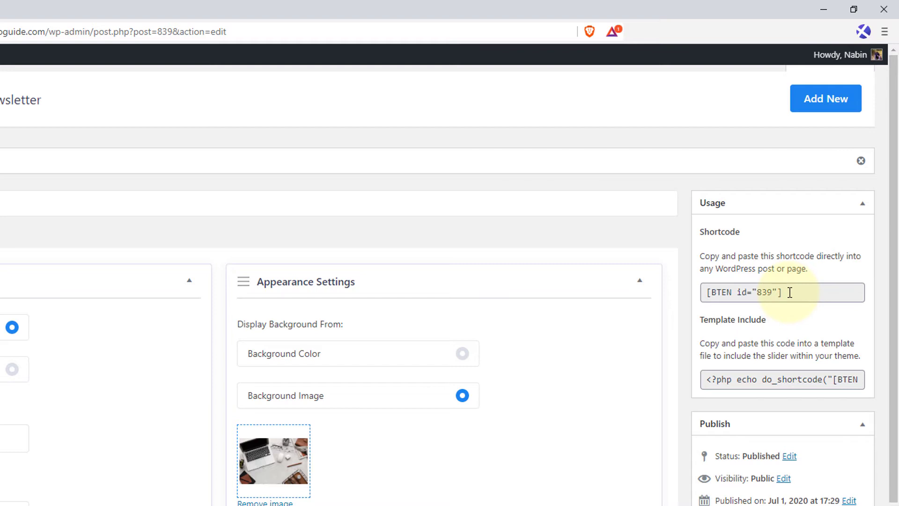
pyautogui.moveTo(789, 292); pyautogui.dragTo(701, 289)
pyautogui.hotkey('ctrl', 'c')
pyautogui.rightClick(732, 293)
pyautogui.click(748, 303)
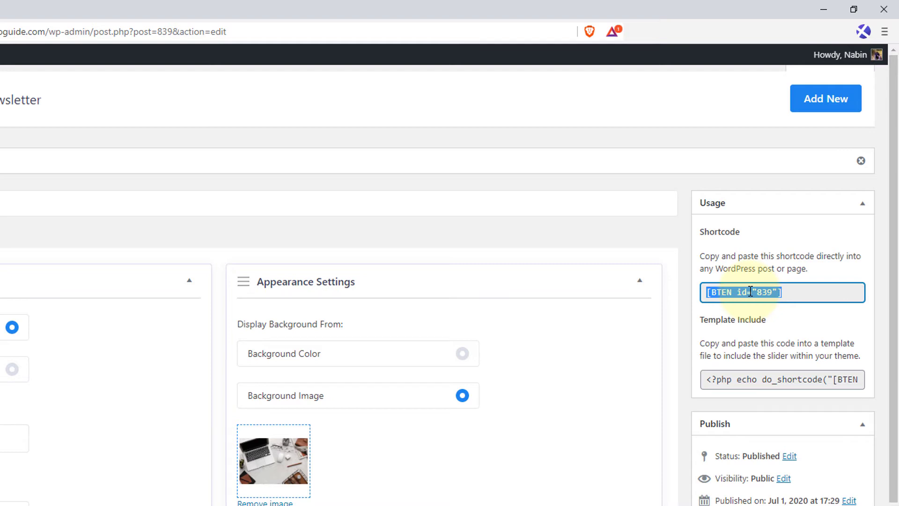
# Open the theme Customizer's General Settings > Newsletter Settings in a new tab.
pyautogui.moveTo(77, 255)
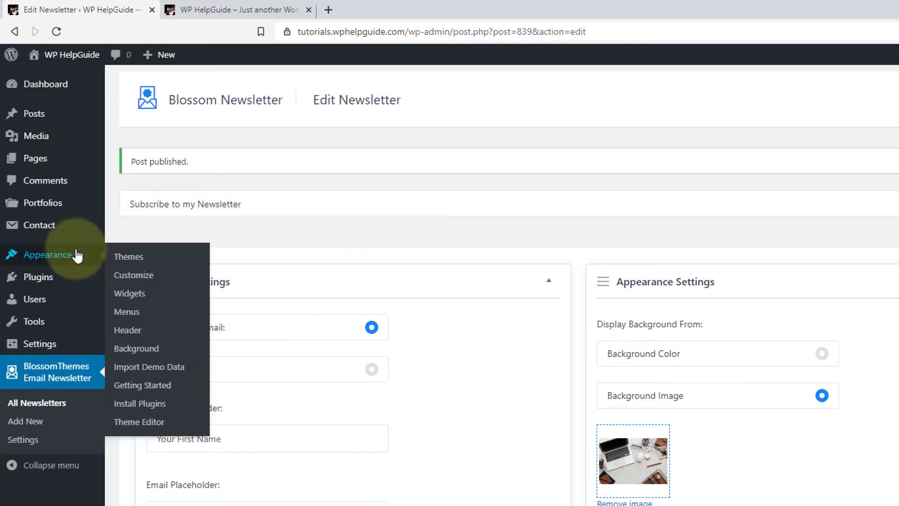
pyautogui.middleClick(137, 280)
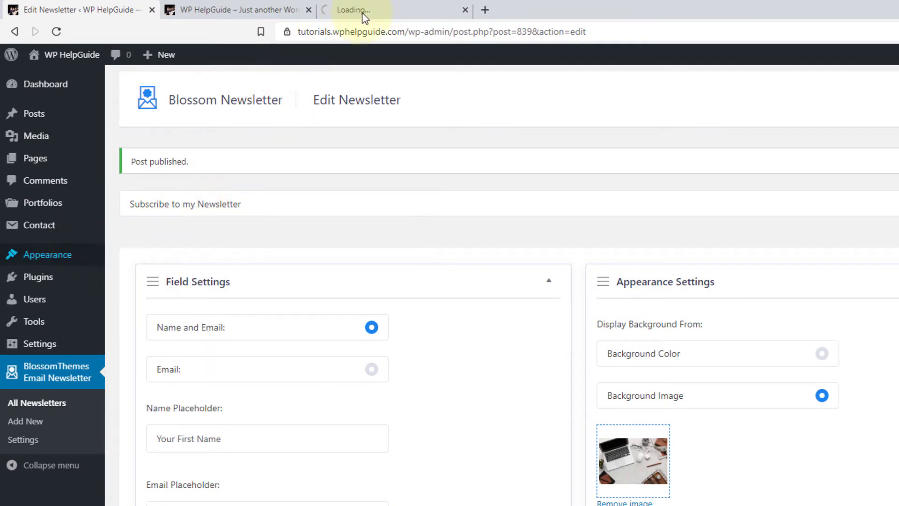
pyautogui.click(370, 10)
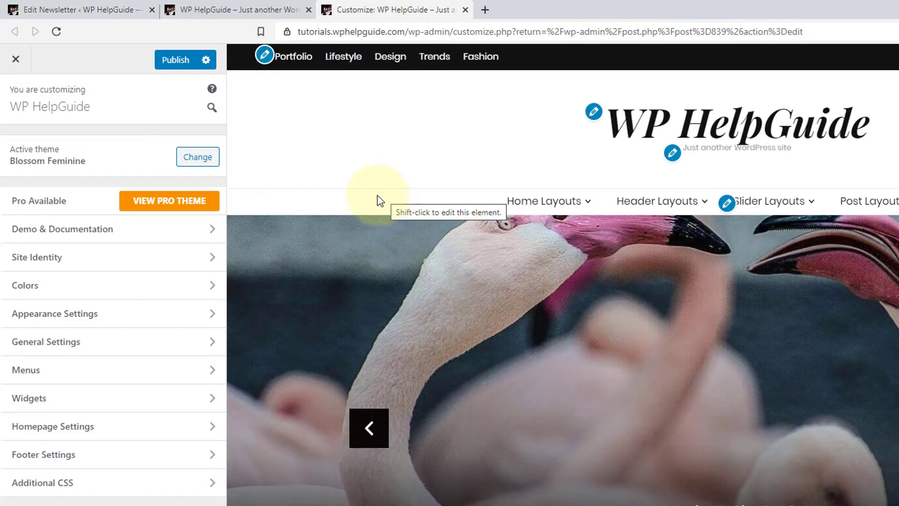
pyautogui.click(82, 346)
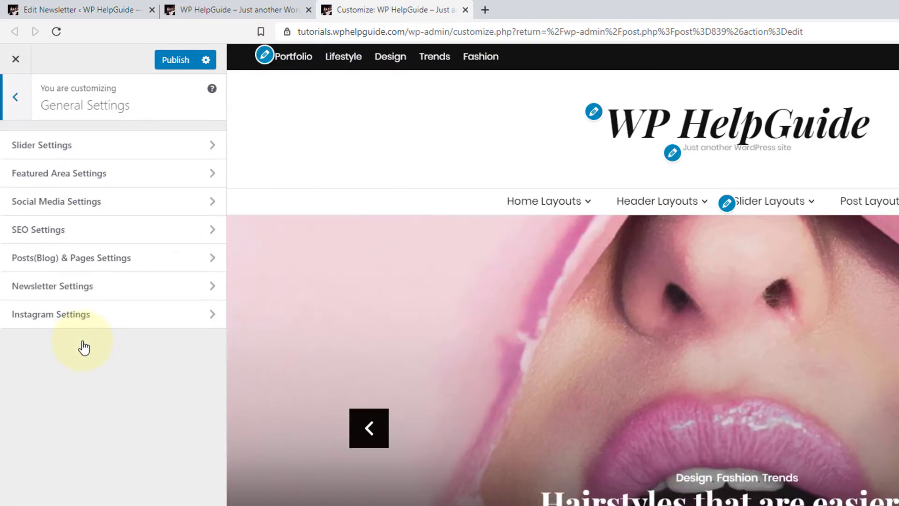
pyautogui.click(113, 288)
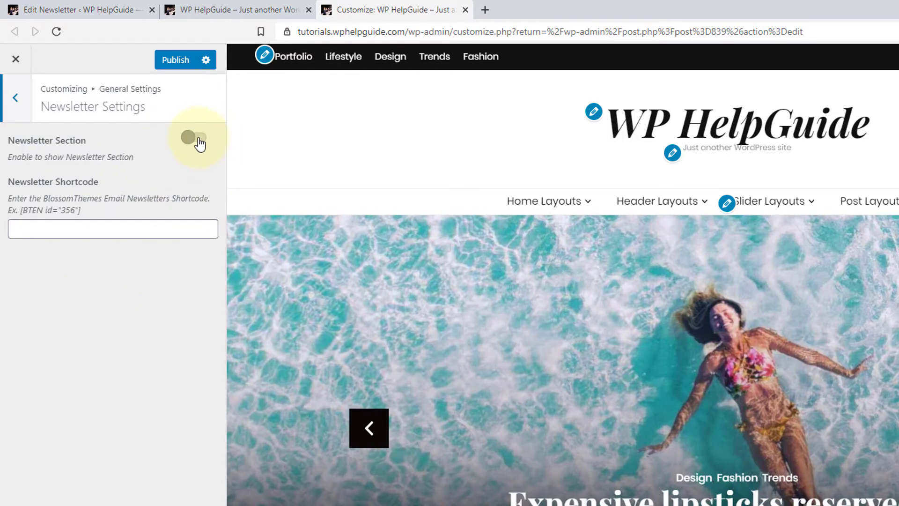
# Enable the Newsletter Section with shortcode [BTEN id="839"], publish, and scroll the preview to it.
pyautogui.click(194, 138)
pyautogui.click(67, 229)
pyautogui.rightClick(66, 229)
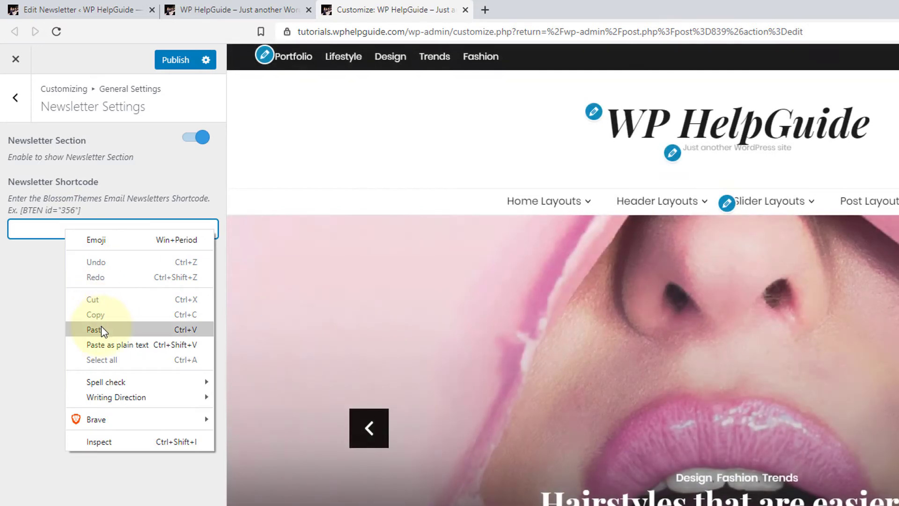
pyautogui.click(101, 326)
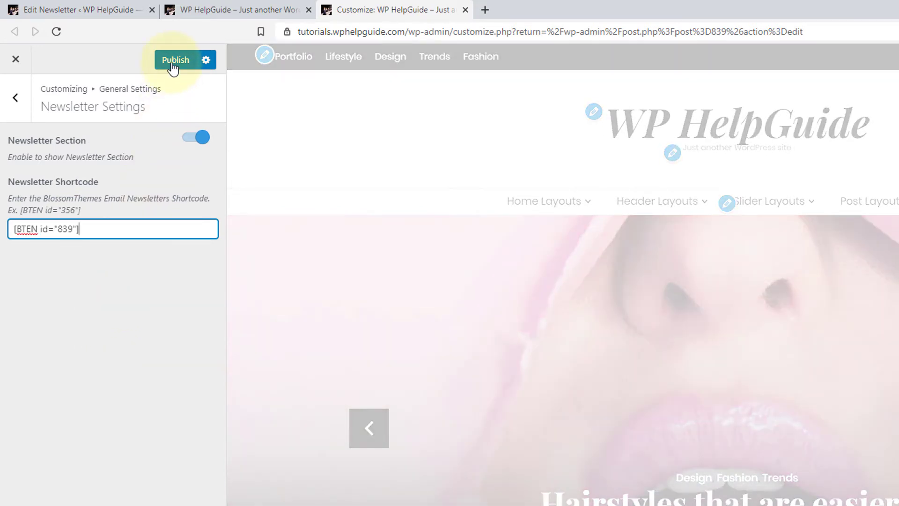
pyautogui.click(173, 65)
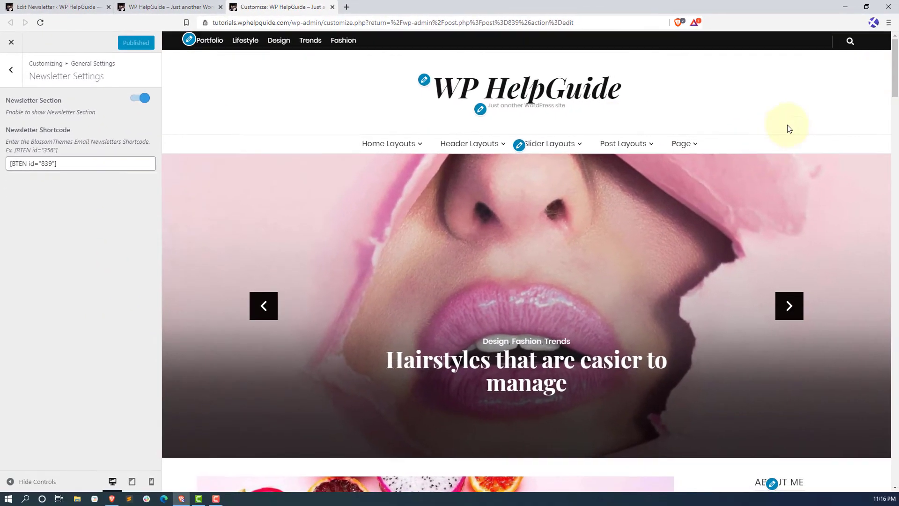
pyautogui.moveTo(895, 64); pyautogui.dragTo(895, 453)
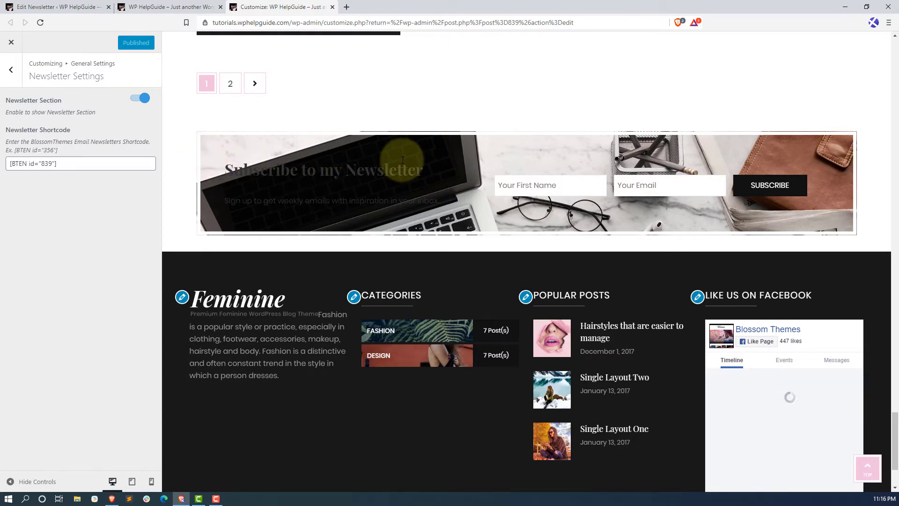
# Set the form's font colour to white, enable the background overlay, and update the newsletter.
pyautogui.click(62, 7)
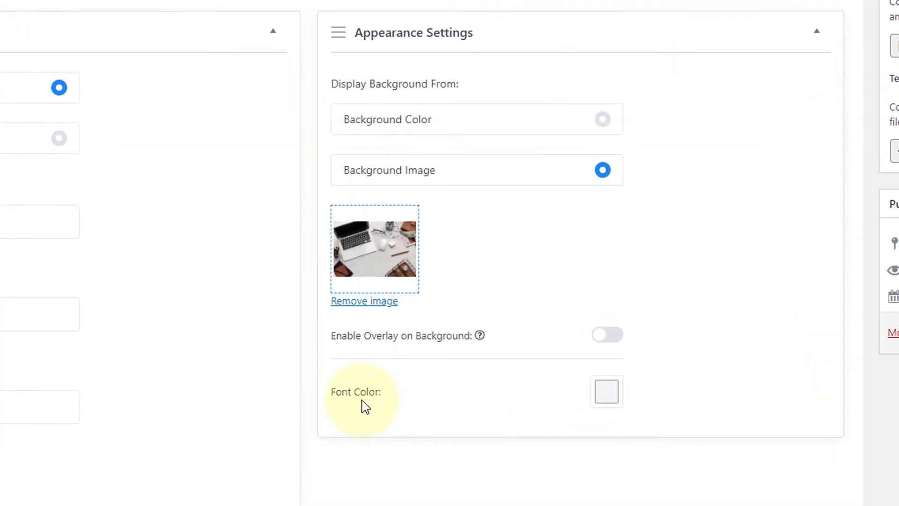
pyautogui.click(605, 394)
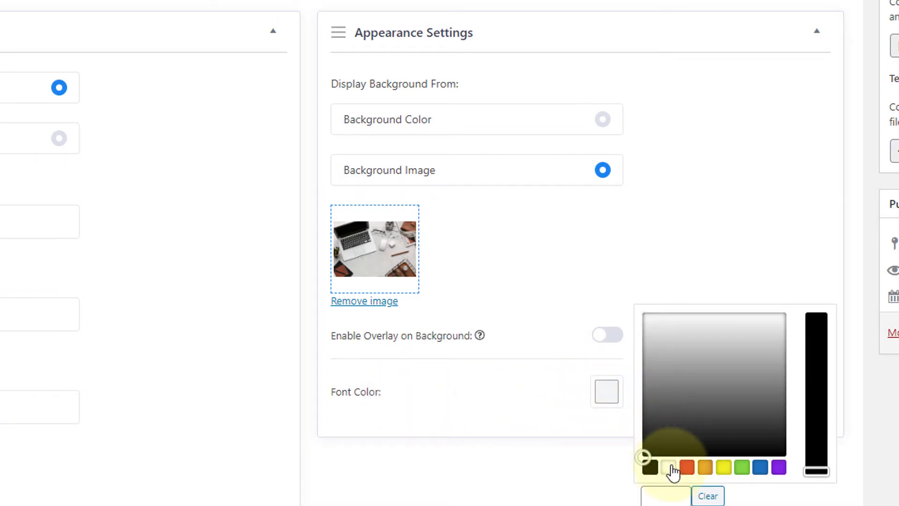
pyautogui.click(668, 468)
pyautogui.click(522, 369)
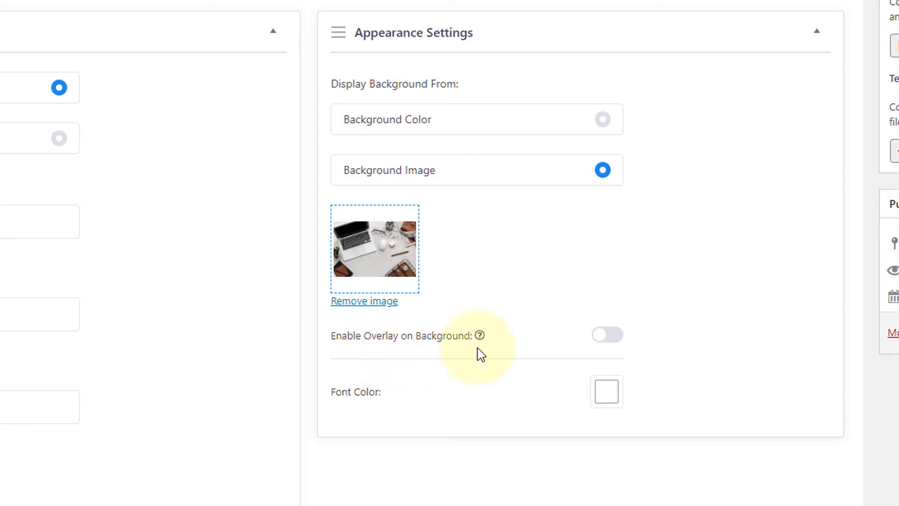
pyautogui.click(614, 341)
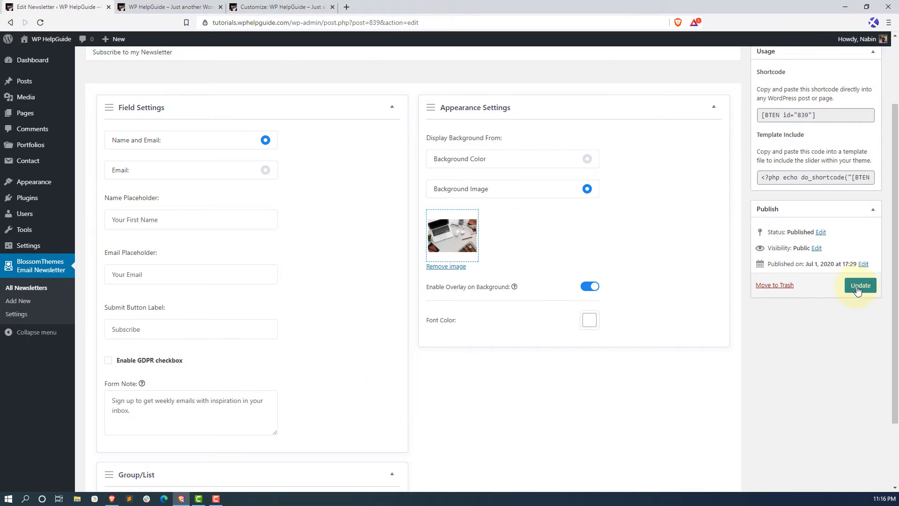
pyautogui.click(858, 286)
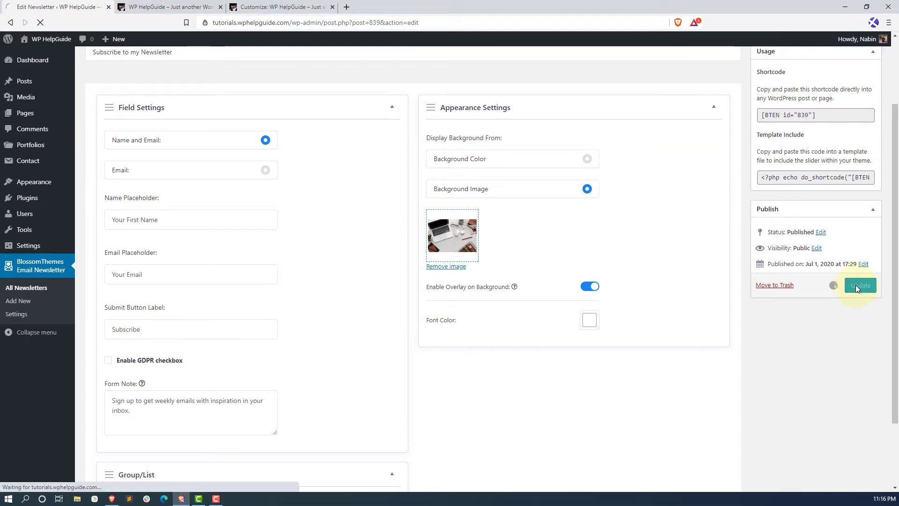
pyautogui.click(254, 5)
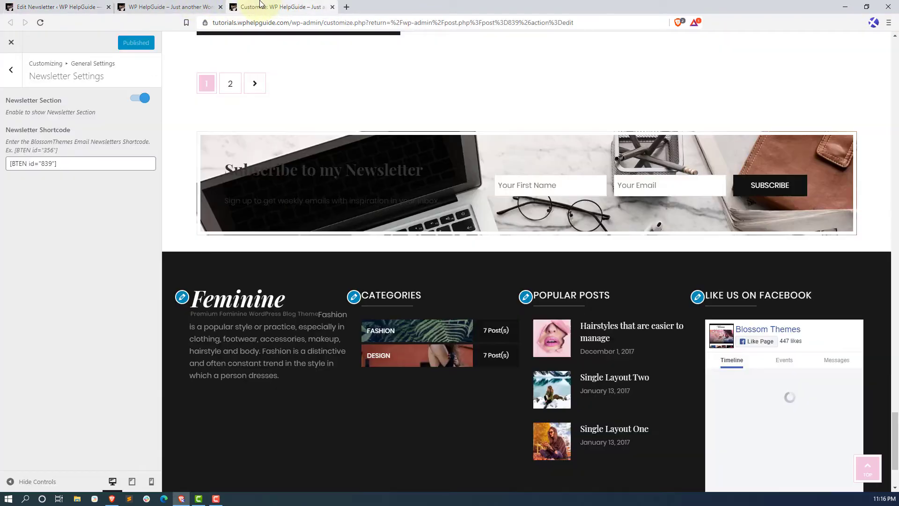
# Toggle the Customizer's Newsletter Section off and on to refresh the preview.
pyautogui.click(138, 98)
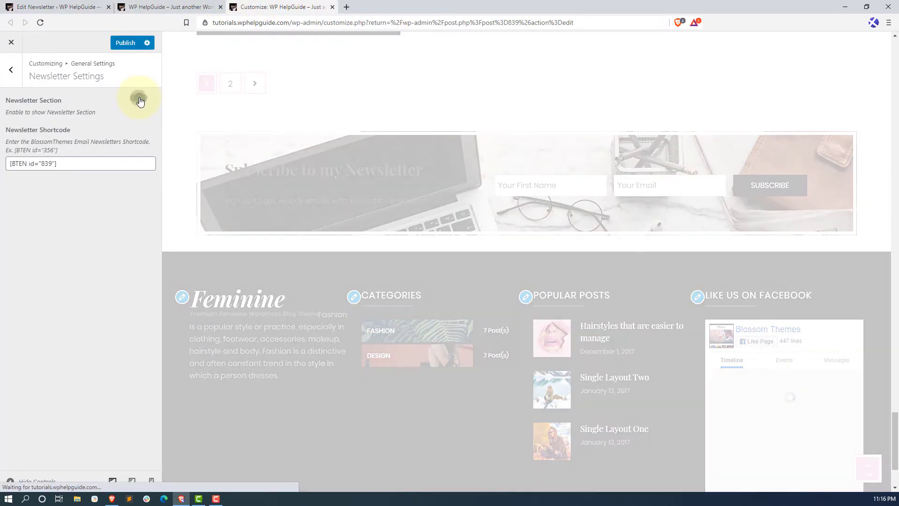
pyautogui.click(139, 99)
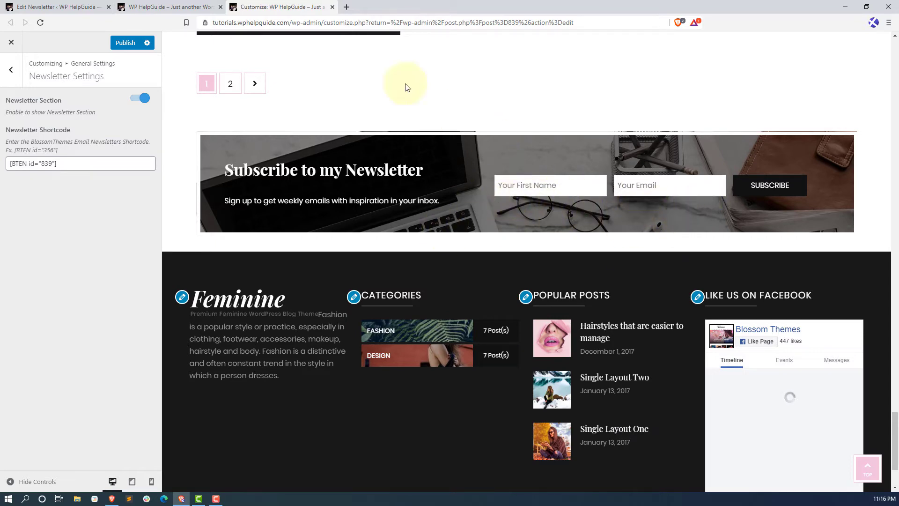
pyautogui.click(56, 7)
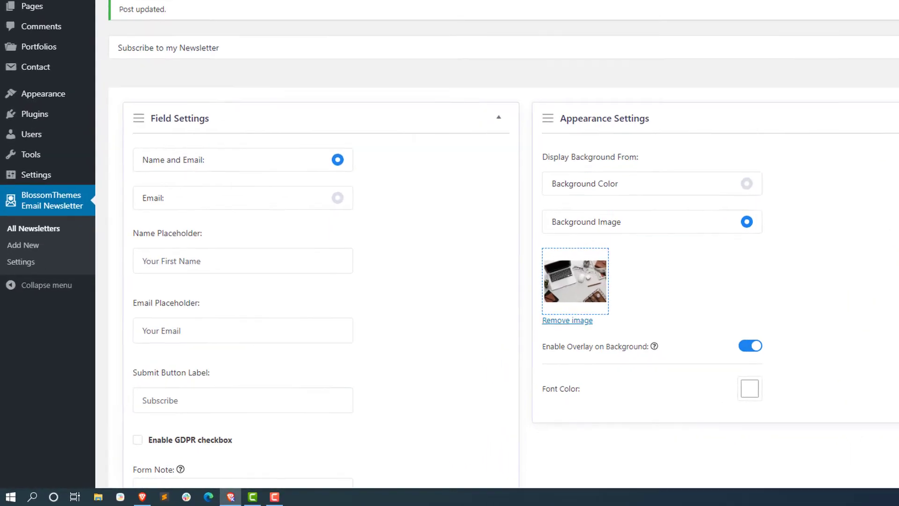
pyautogui.scroll(-5, 206, 257)
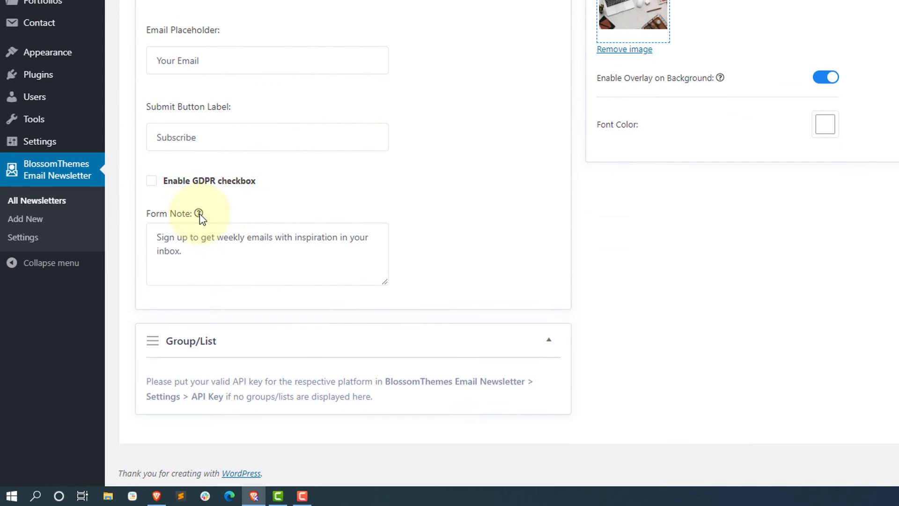
# Enable the GDPR checkbox, update the newsletter, and refresh the Customizer preview to check it.
pyautogui.click(153, 183)
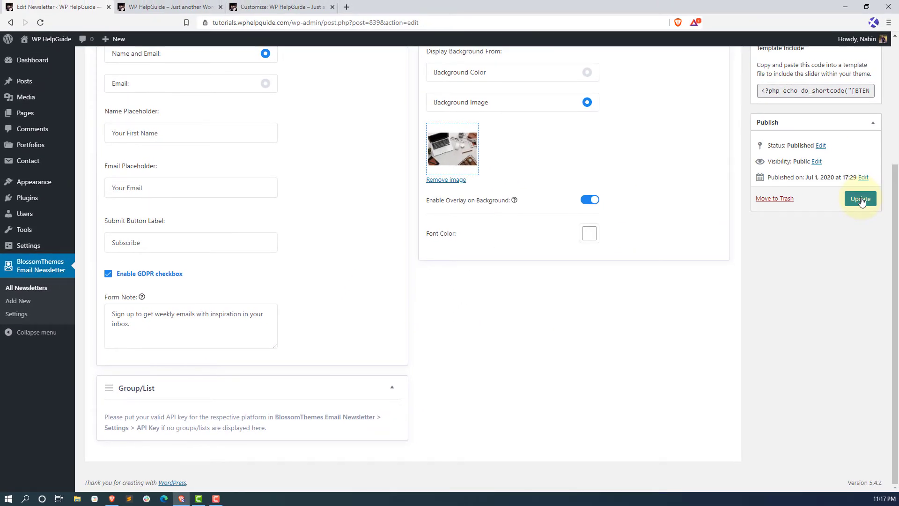
pyautogui.click(861, 198)
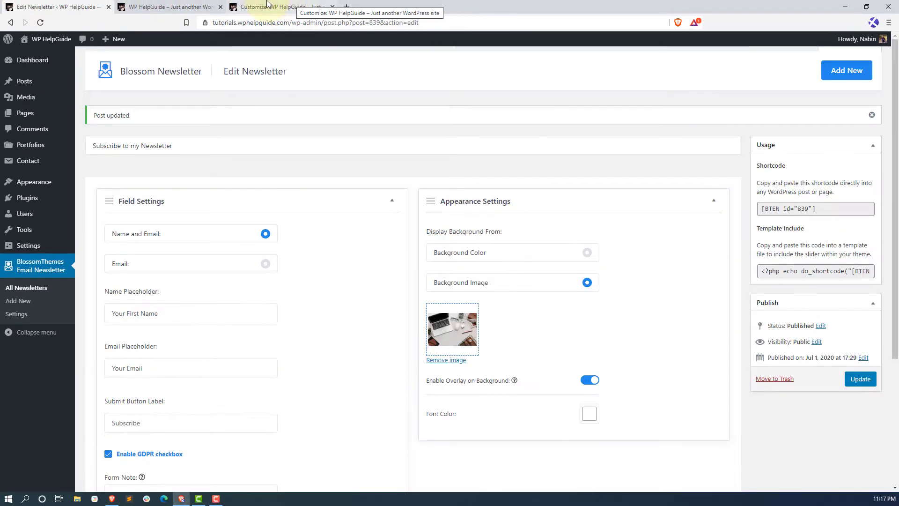
pyautogui.click(267, 5)
pyautogui.click(139, 99)
pyautogui.click(139, 99)
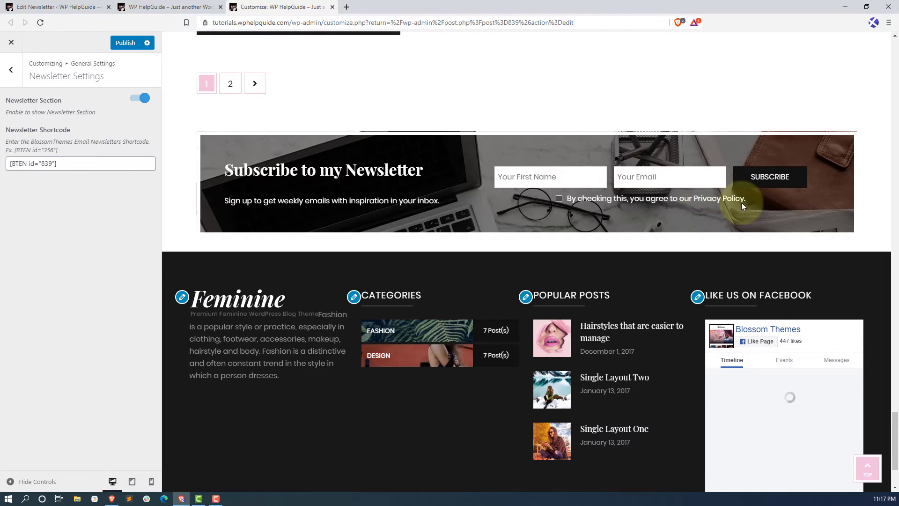
pyautogui.click(53, 6)
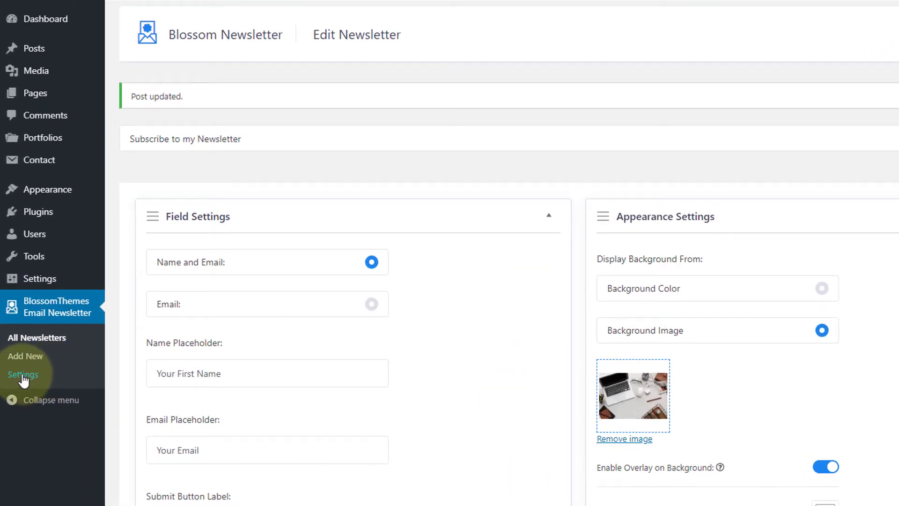
# In the plugin Settings, keep Mailchimp as the platform and follow the API Key 'here' link.
pyautogui.click(22, 375)
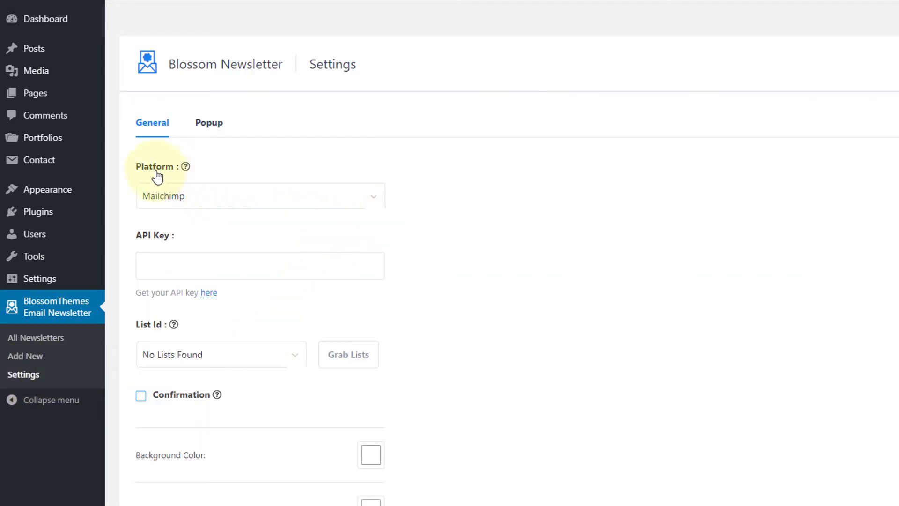
pyautogui.click(378, 198)
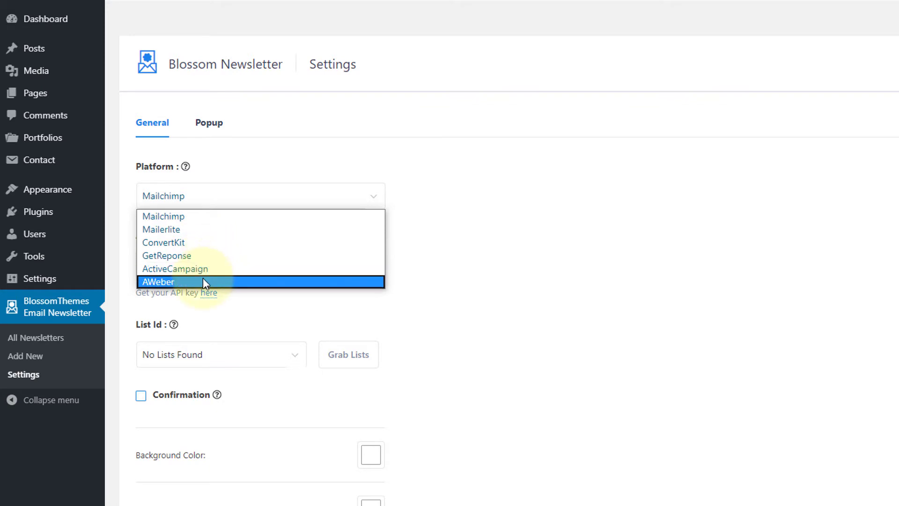
pyautogui.click(410, 291)
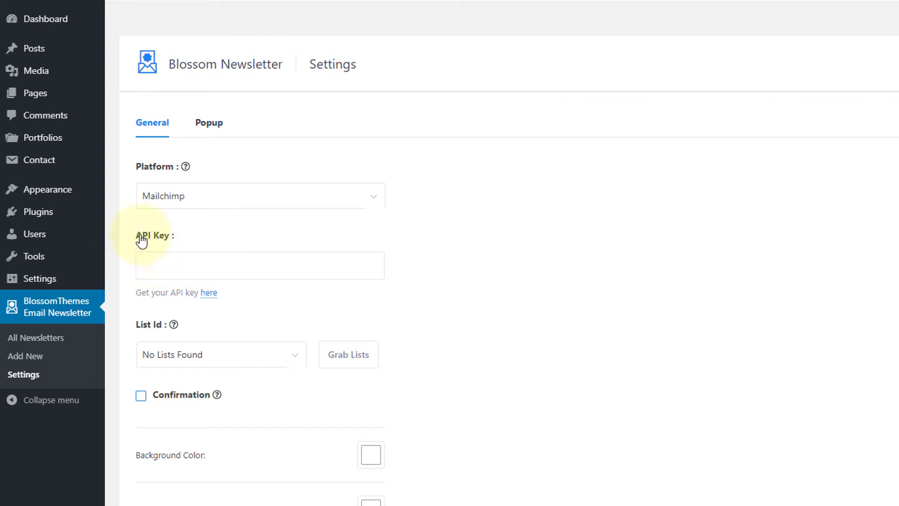
pyautogui.click(209, 293)
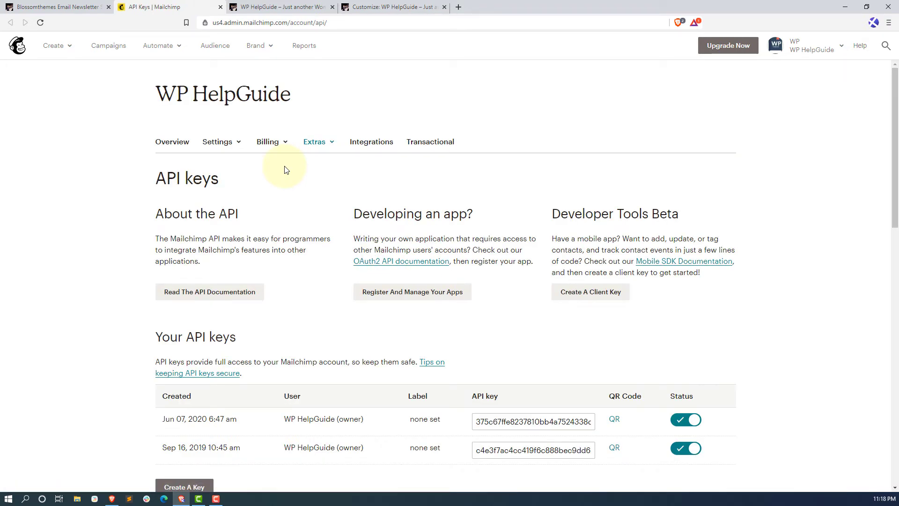
# Create a new key on Mailchimp's API keys page and copy it.
pyautogui.scroll(-1, 287, 170)
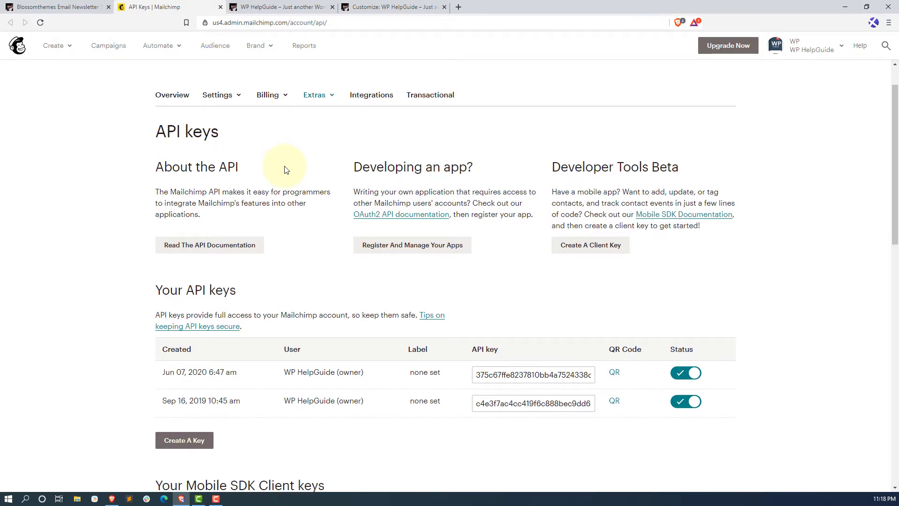
pyautogui.scroll(-1, 296, 244)
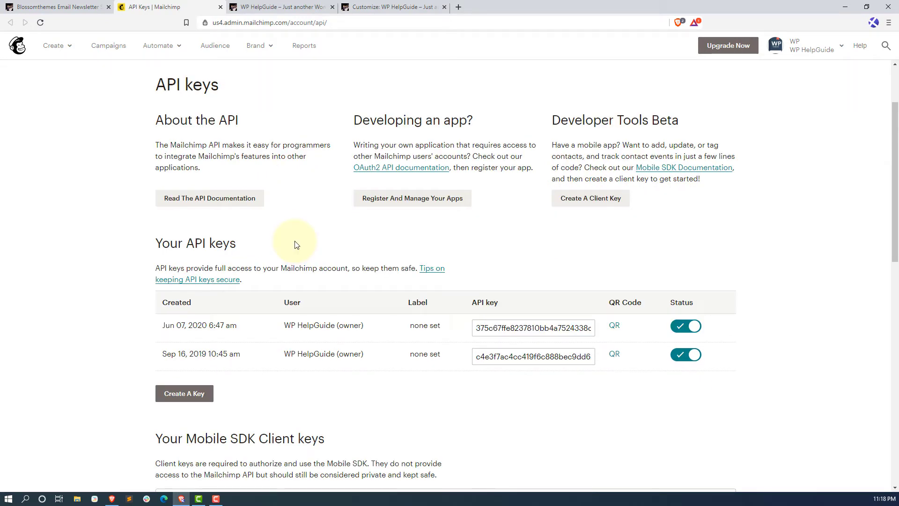
pyautogui.click(199, 400)
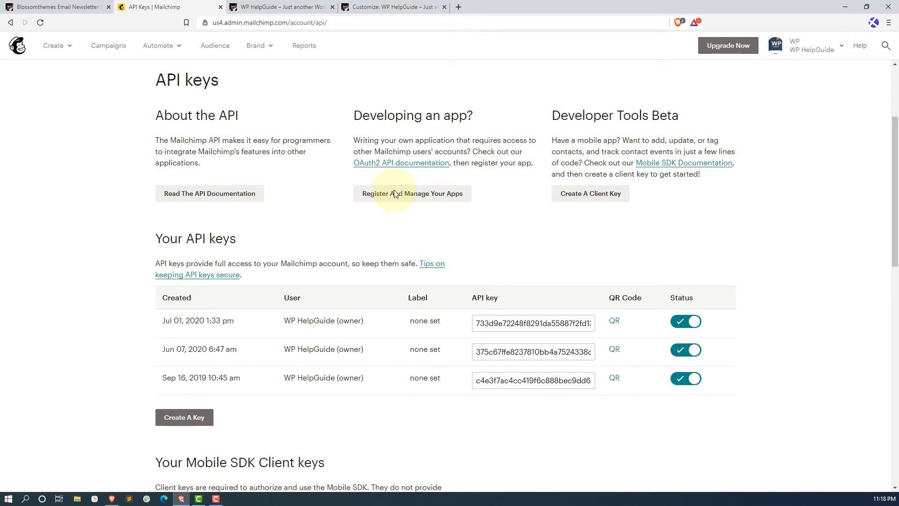
pyautogui.click(497, 328)
pyautogui.rightClick(519, 324)
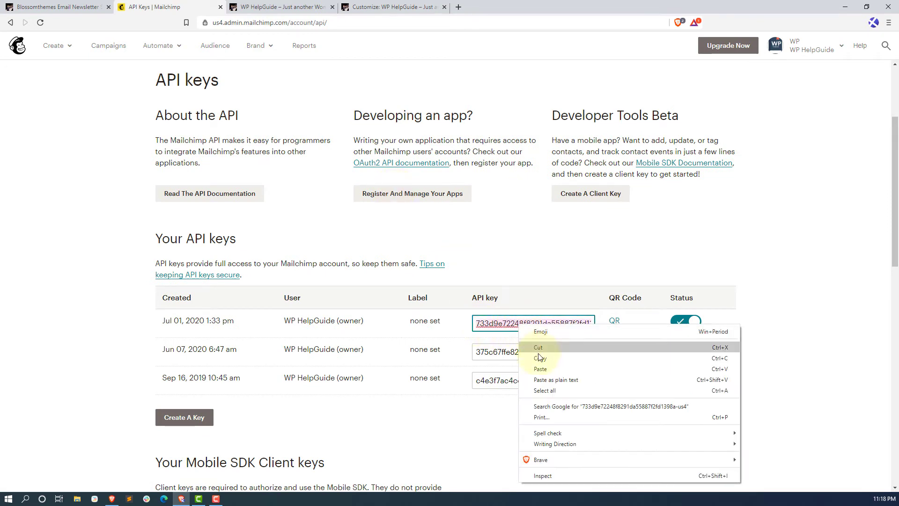
pyautogui.click(543, 358)
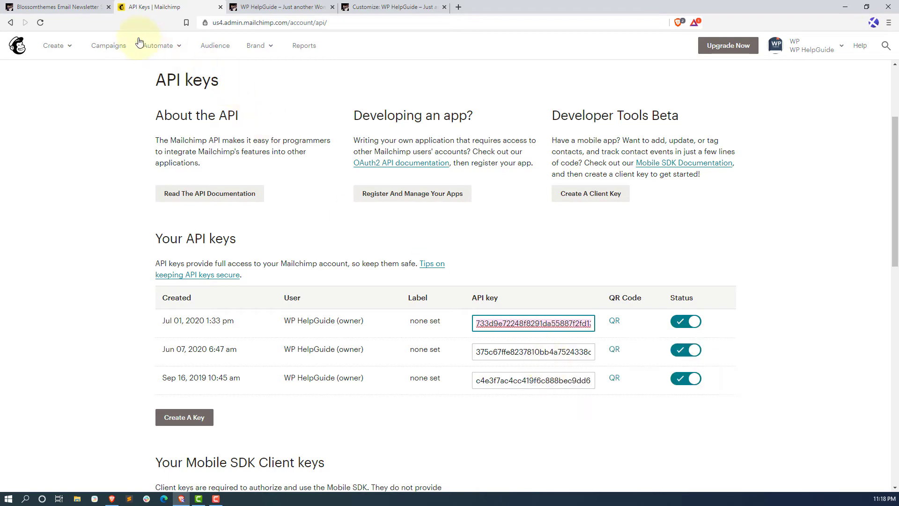
pyautogui.click(70, 12)
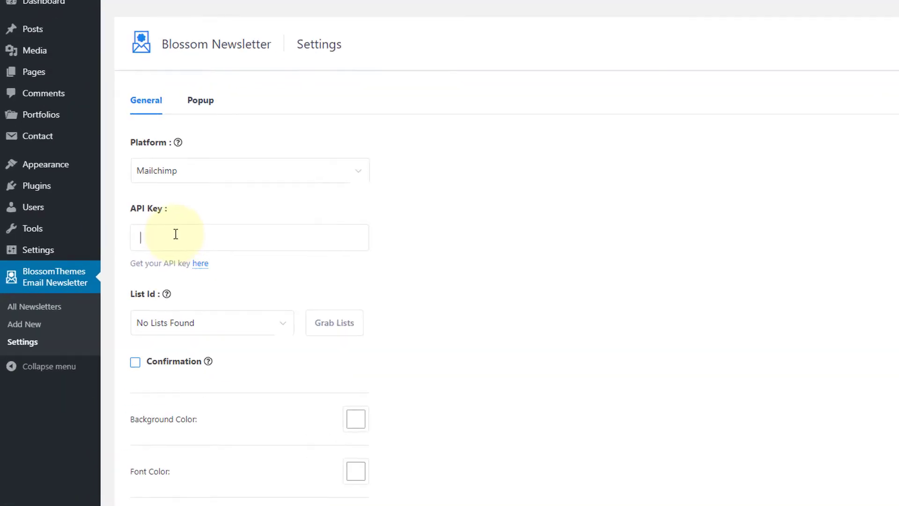
# Paste the Mailchimp API key, fetch the lists, and select WP HelpGuide as the List Id.
pyautogui.rightClick(174, 234)
pyautogui.click(227, 334)
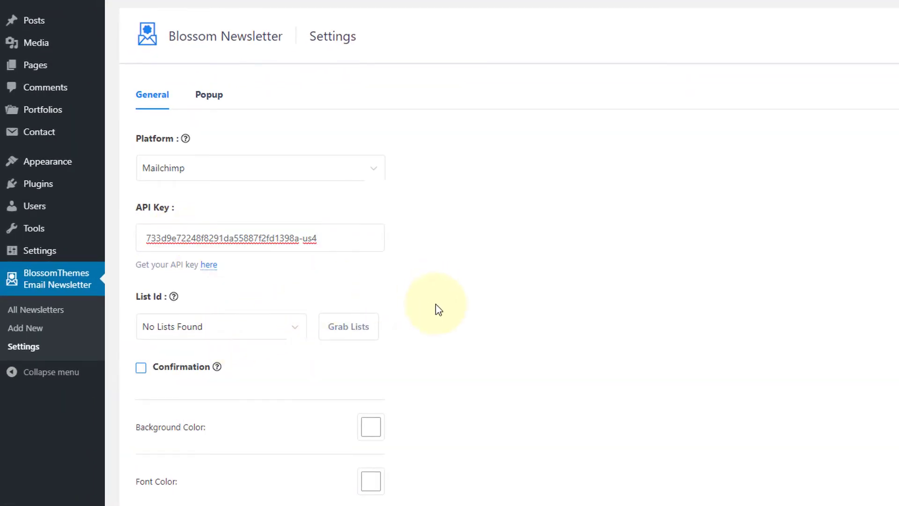
pyautogui.click(356, 333)
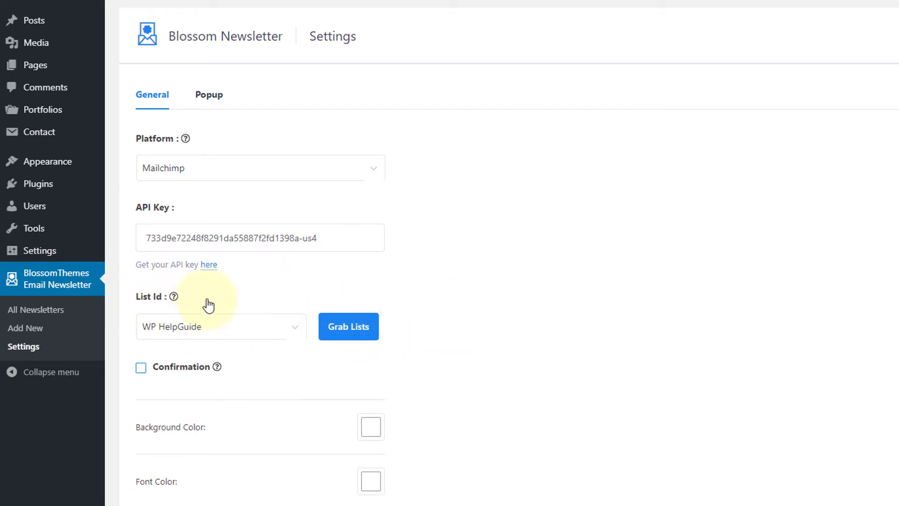
pyautogui.click(293, 334)
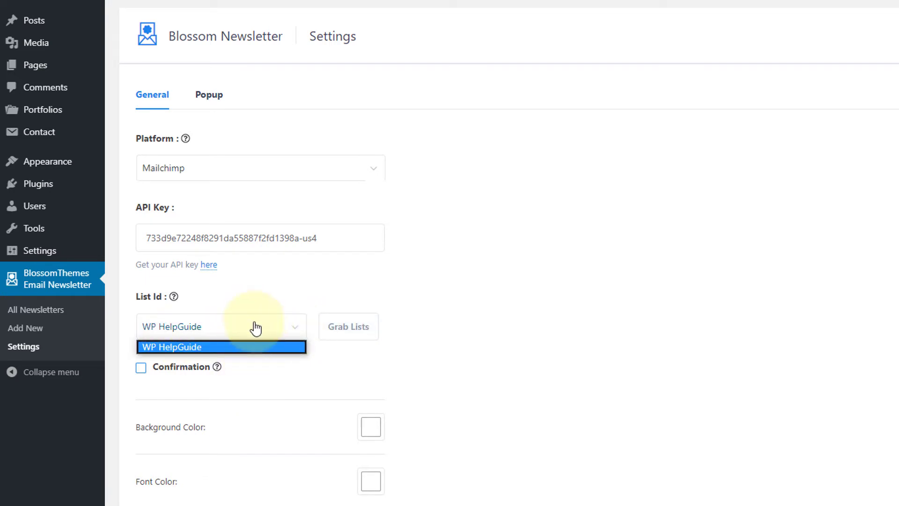
pyautogui.click(517, 354)
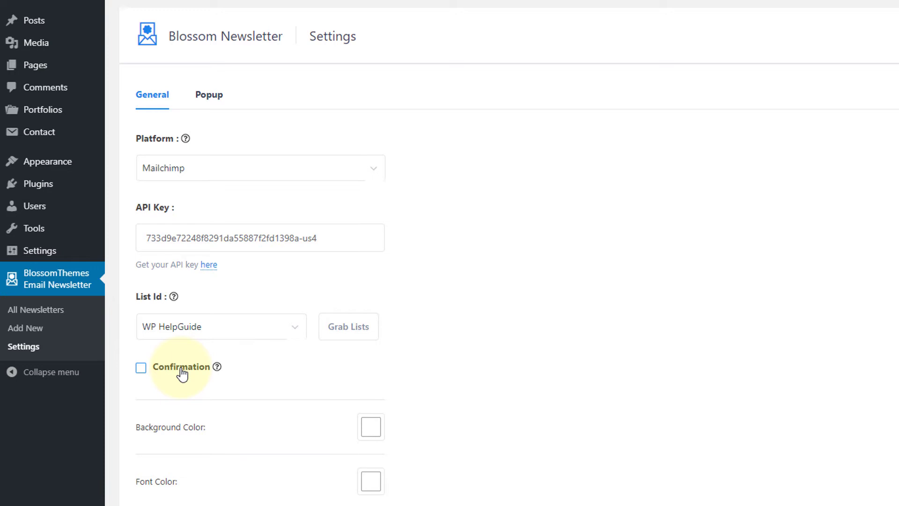
pyautogui.click(181, 370)
pyautogui.scroll(-1, 183, 373)
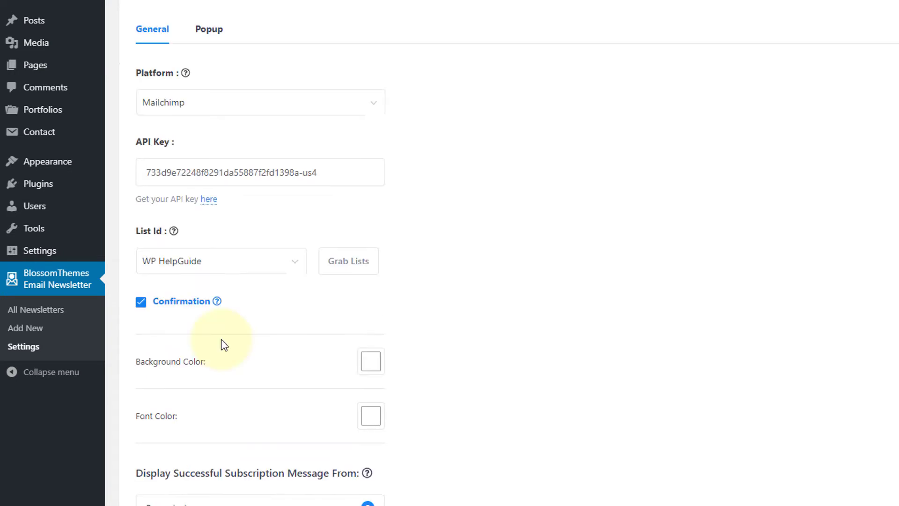
pyautogui.click(158, 305)
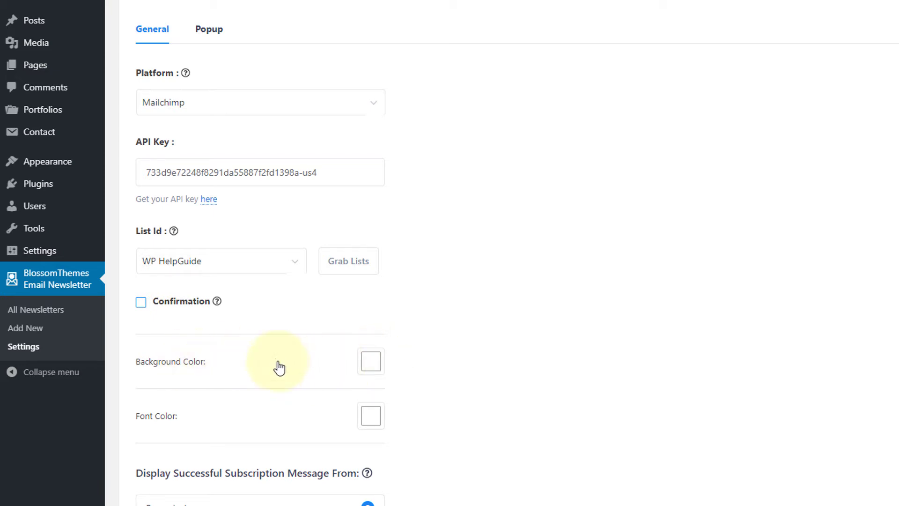
pyautogui.scroll(-2, 187, 393)
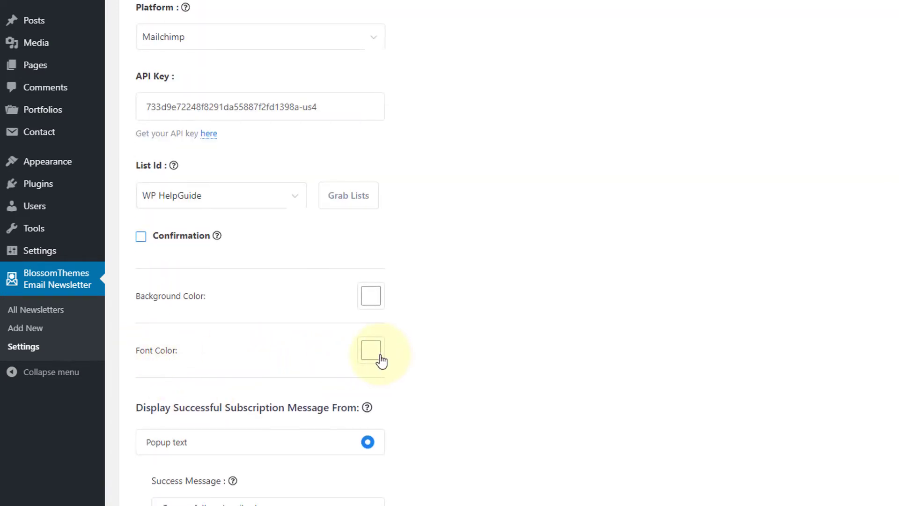
pyautogui.scroll(-5, 381, 361)
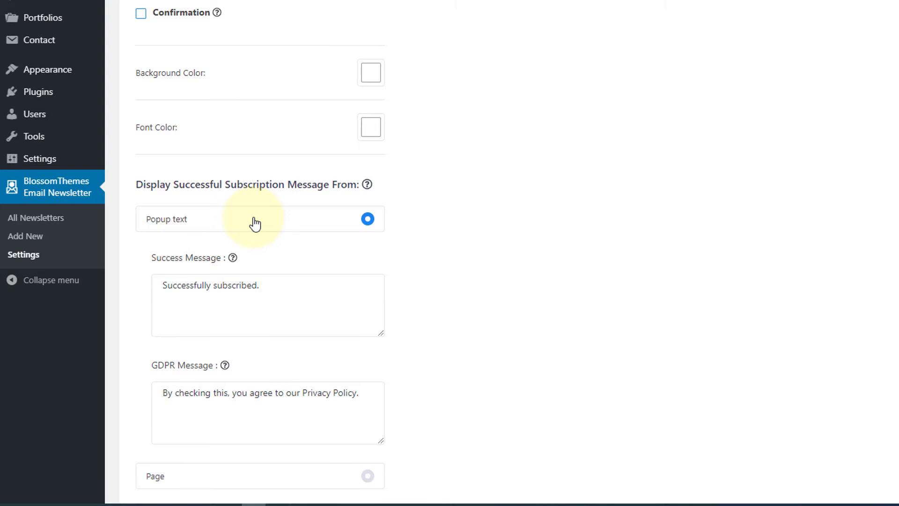
pyautogui.scroll(-3, 262, 235)
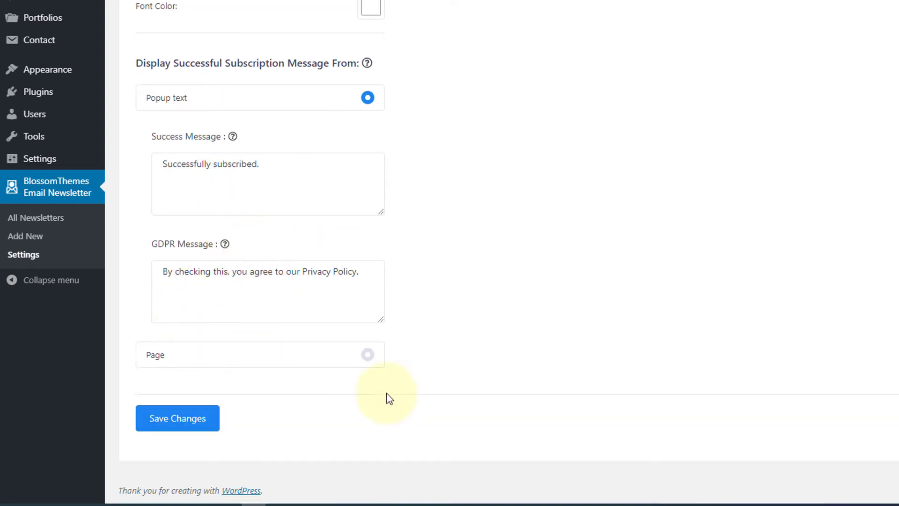
pyautogui.scroll(1, 313, 176)
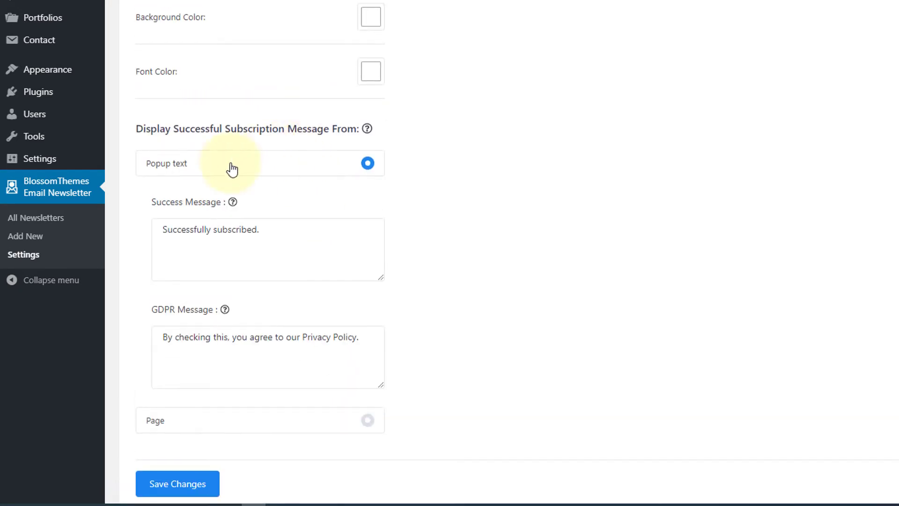
pyautogui.click(284, 229)
pyautogui.scroll(-1, 299, 234)
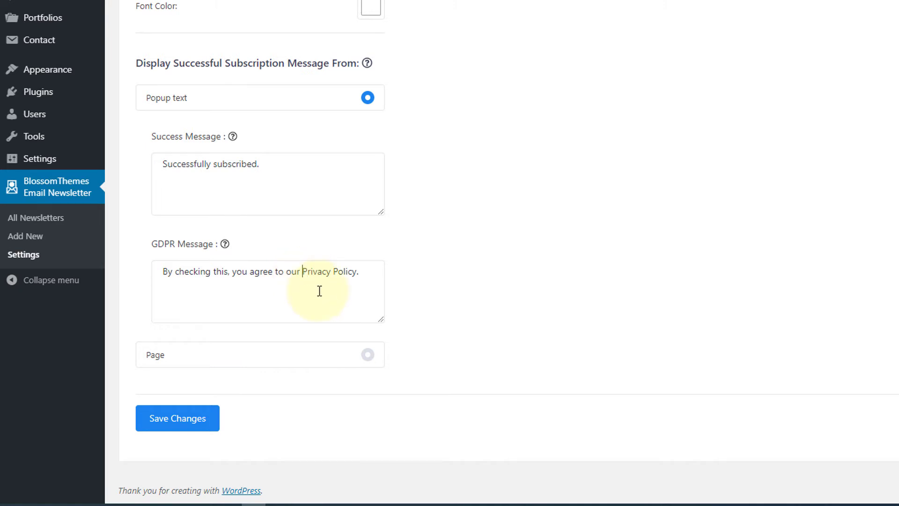
# Wrap 'Privacy Policy' in a target="_blank" link to the privacy-policy URL, then save the settings.
pyautogui.write('<a href')
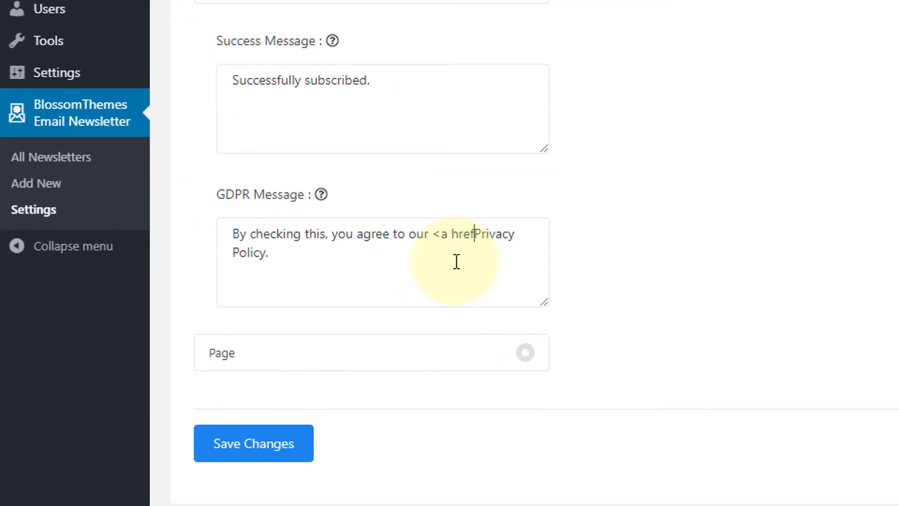
pyautogui.write('="">')
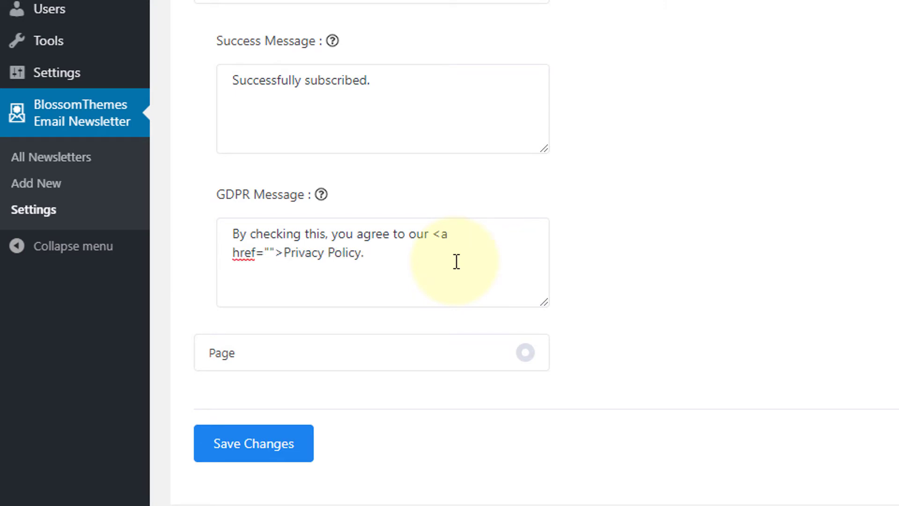
pyautogui.press('Left')
pyautogui.write('target="')
pyautogui.write('_blank"')
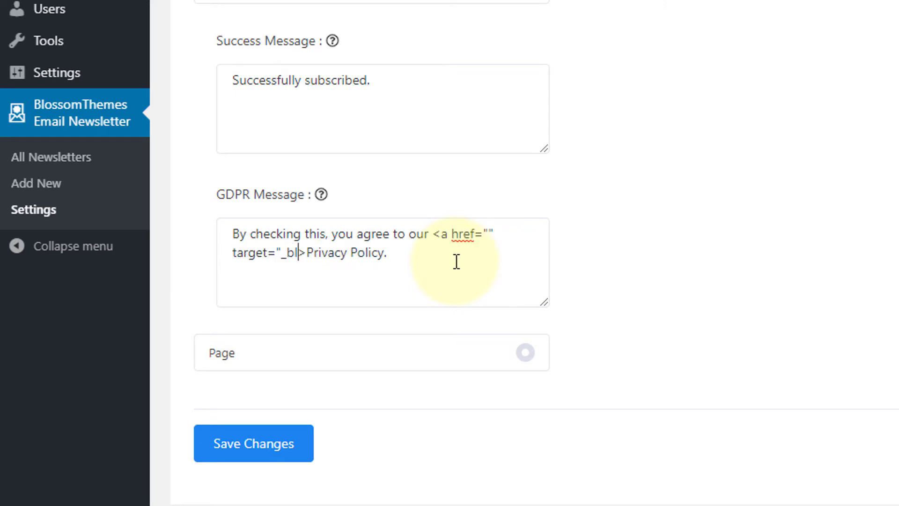
pyautogui.click(457, 261)
pyautogui.write('</')
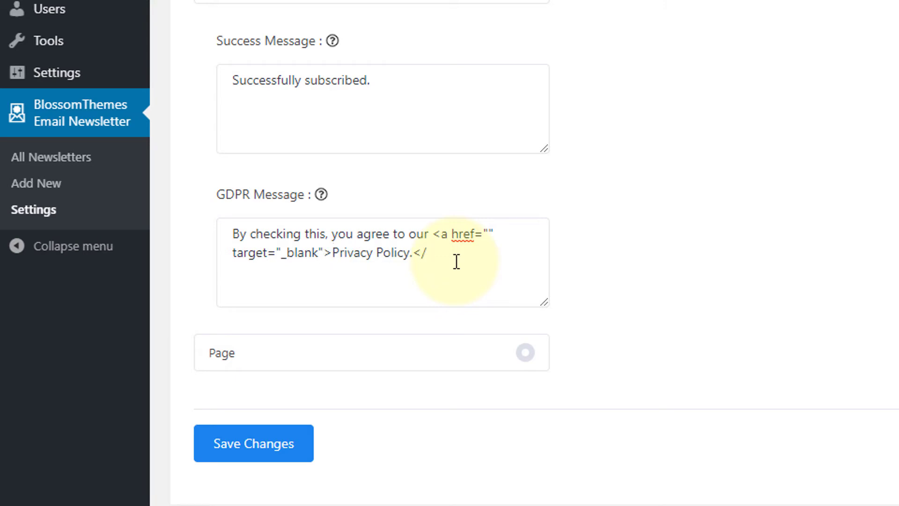
pyautogui.write('a#')
pyautogui.write('>')
pyautogui.moveTo(495, 235); pyautogui.dragTo(490, 234)
pyautogui.hotkey('ctrl', 'v')
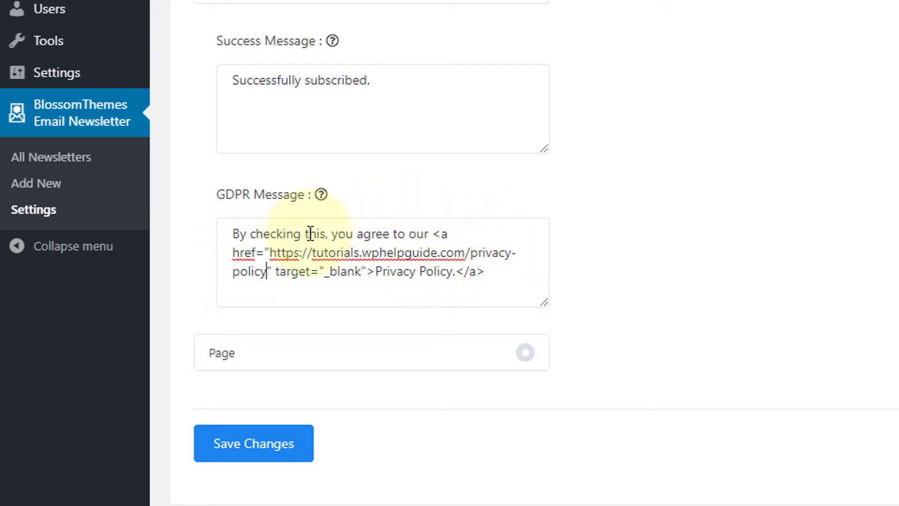
pyautogui.click(280, 451)
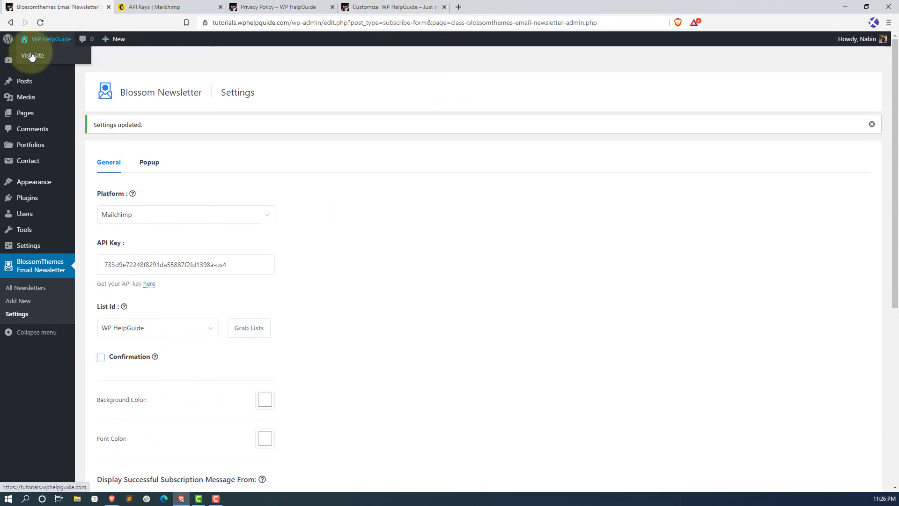
# Open the live site in a new tab and scroll down to the newsletter form.
pyautogui.middleClick(52, 39)
pyautogui.click(189, 6)
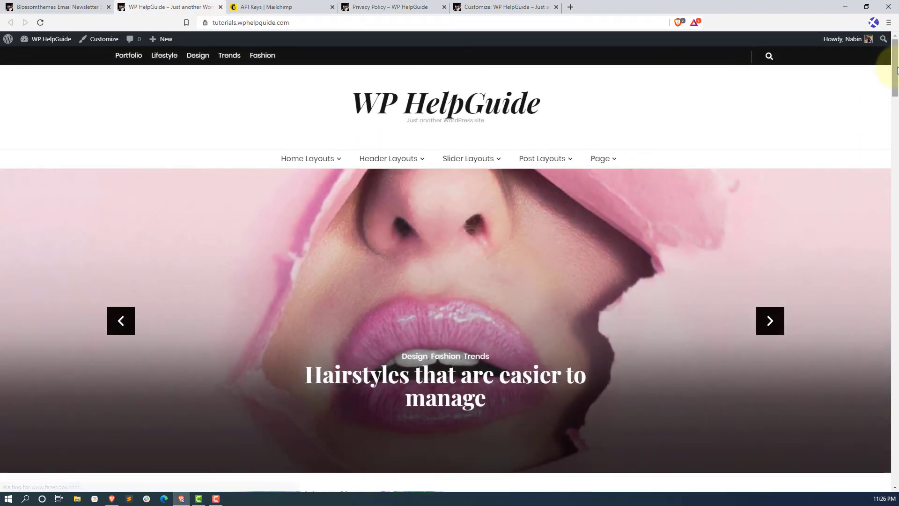
pyautogui.moveTo(896, 70); pyautogui.dragTo(883, 372)
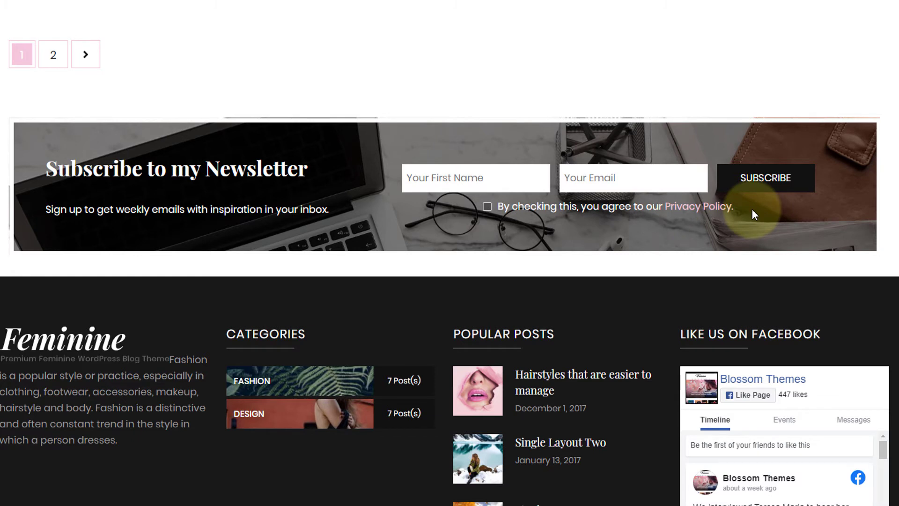
# Enter a test first name and e-mail, tick the privacy consent box, and subscribe.
pyautogui.click(526, 177)
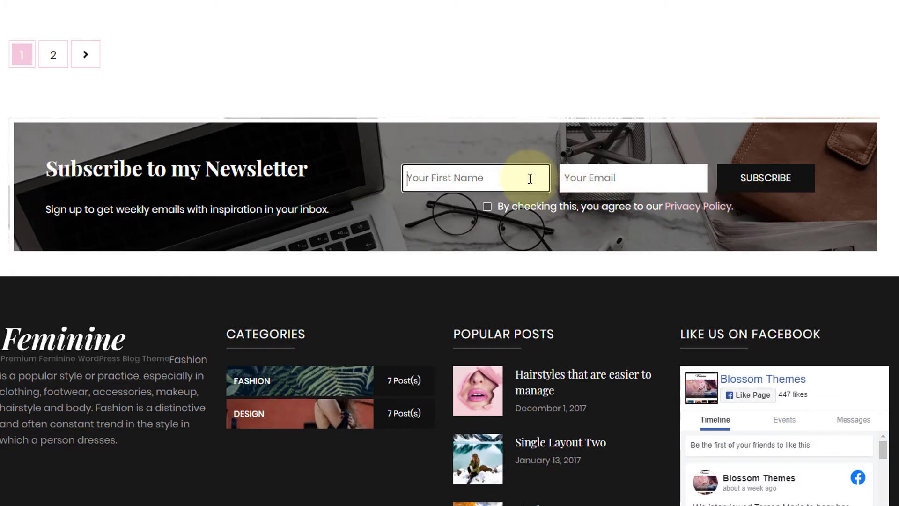
pyautogui.write('Nabin')
pyautogui.press('Tab')
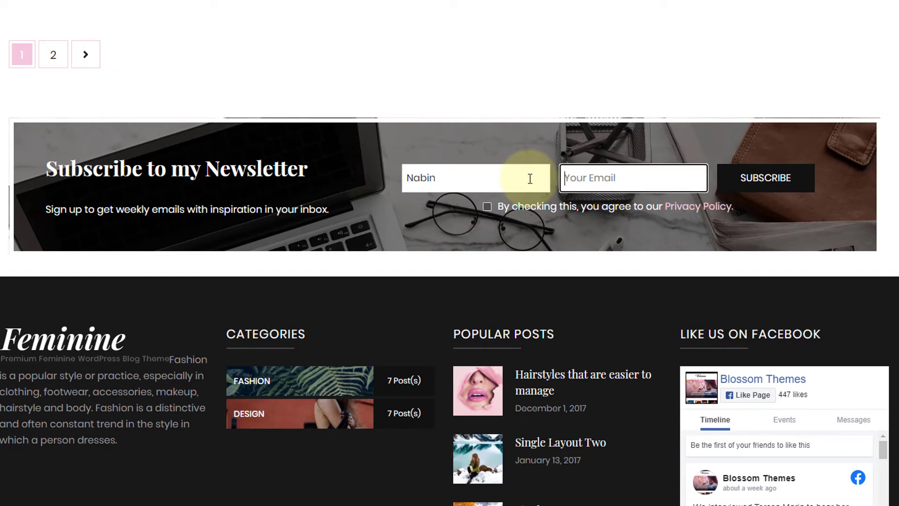
pyautogui.write('n@gmail.com')
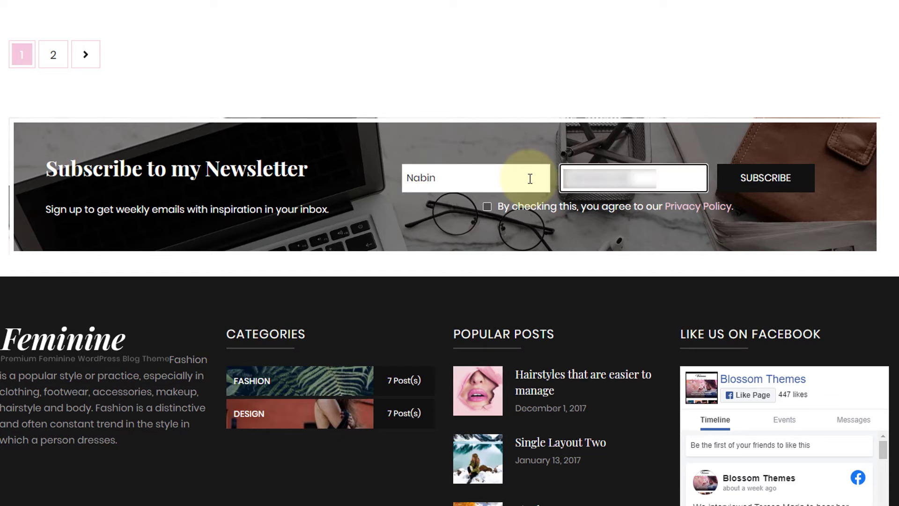
pyautogui.write('mail.com')
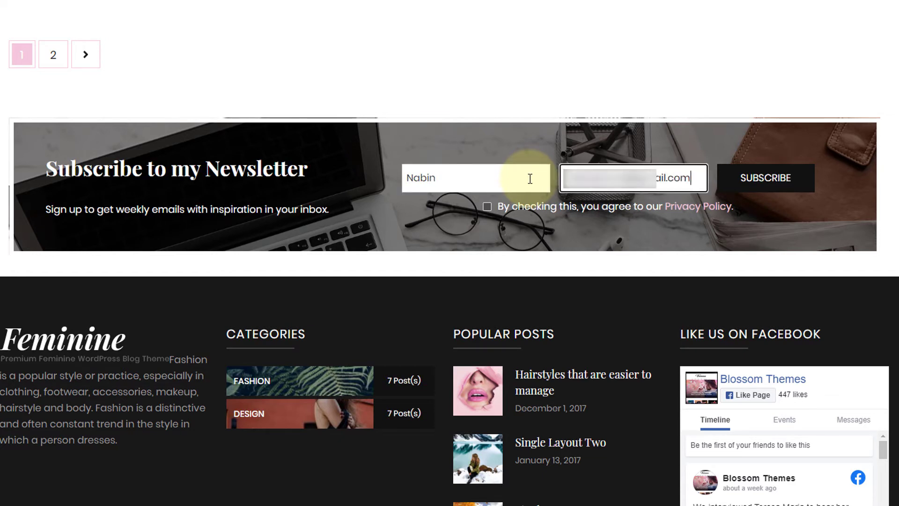
pyautogui.click(488, 207)
pyautogui.click(770, 183)
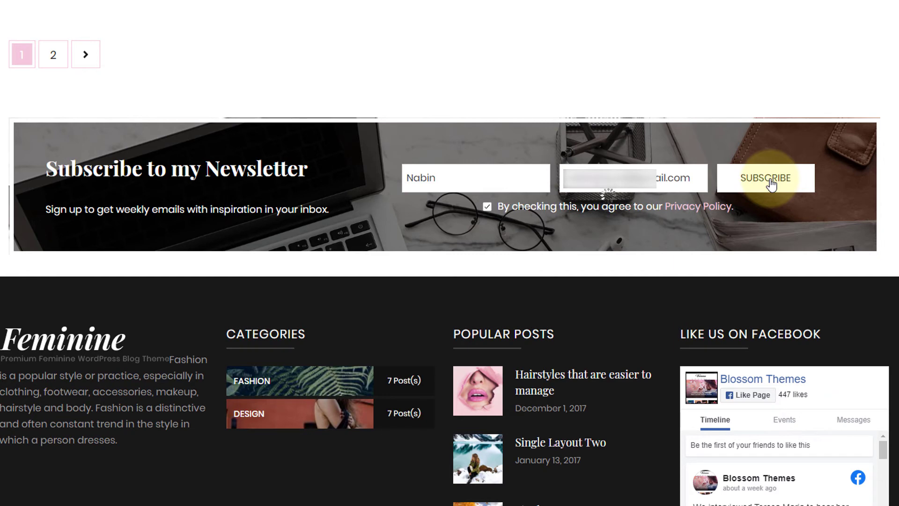
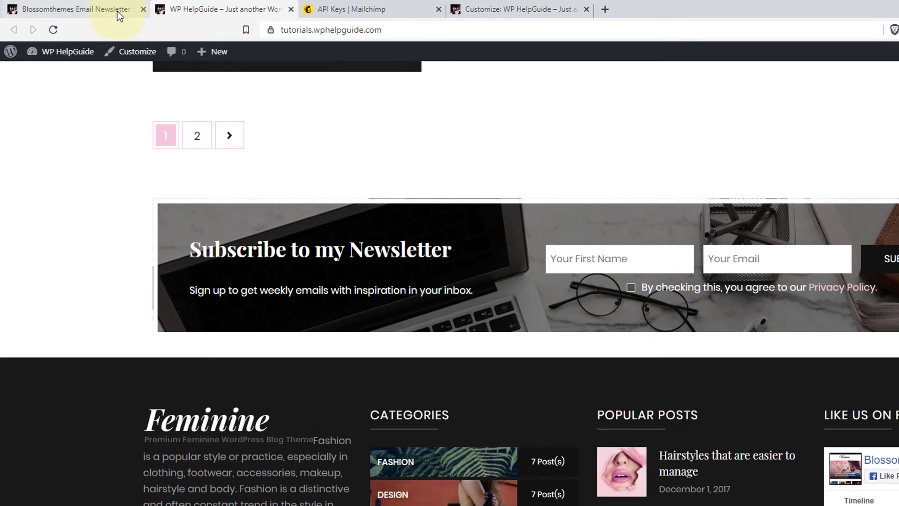
# Change the Subscribe to my Newsletter form's fields to Email only and update it.
pyautogui.click(100, 6)
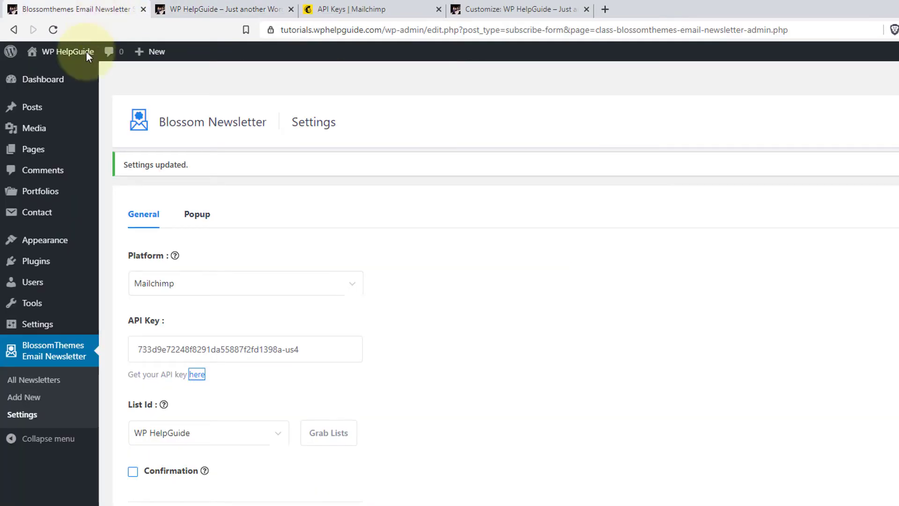
pyautogui.click(39, 383)
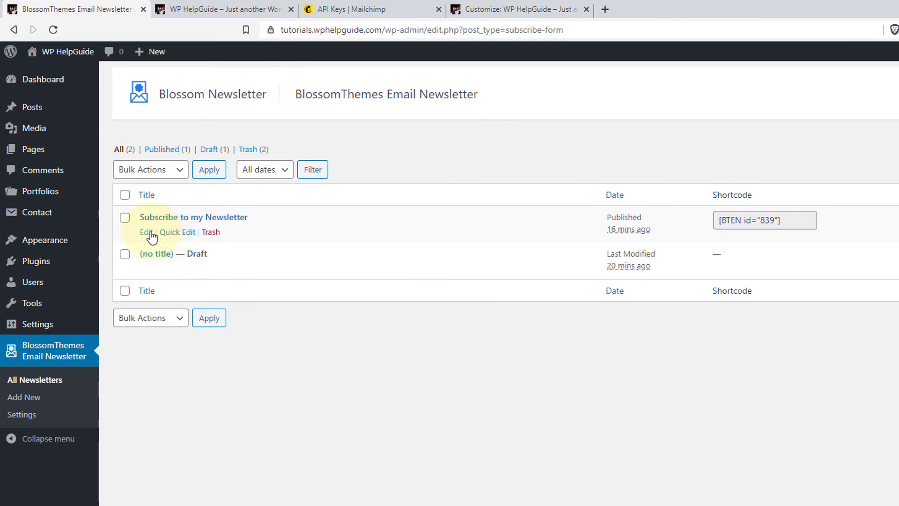
pyautogui.click(149, 233)
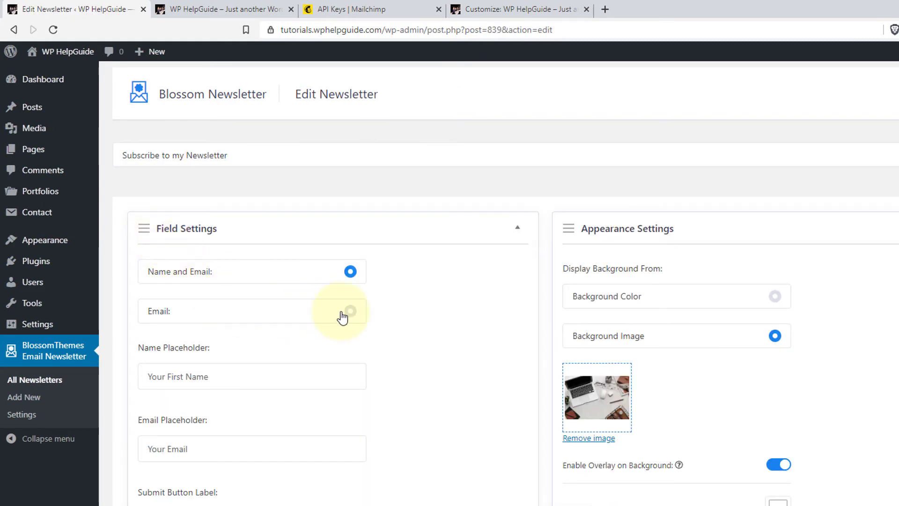
pyautogui.click(351, 311)
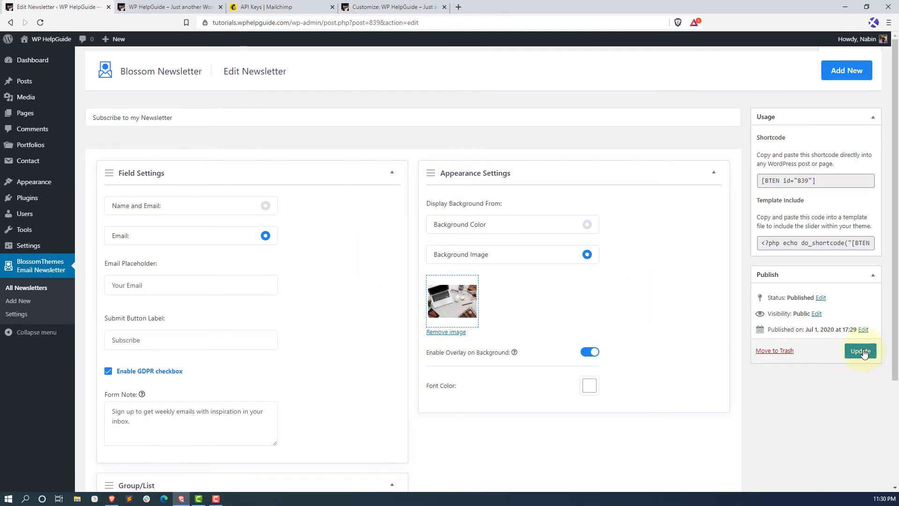
pyautogui.click(848, 353)
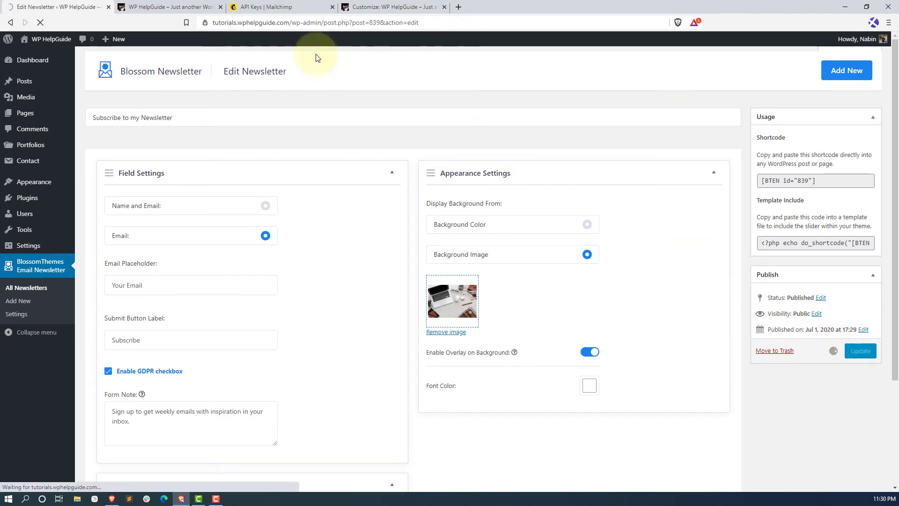
pyautogui.click(197, 7)
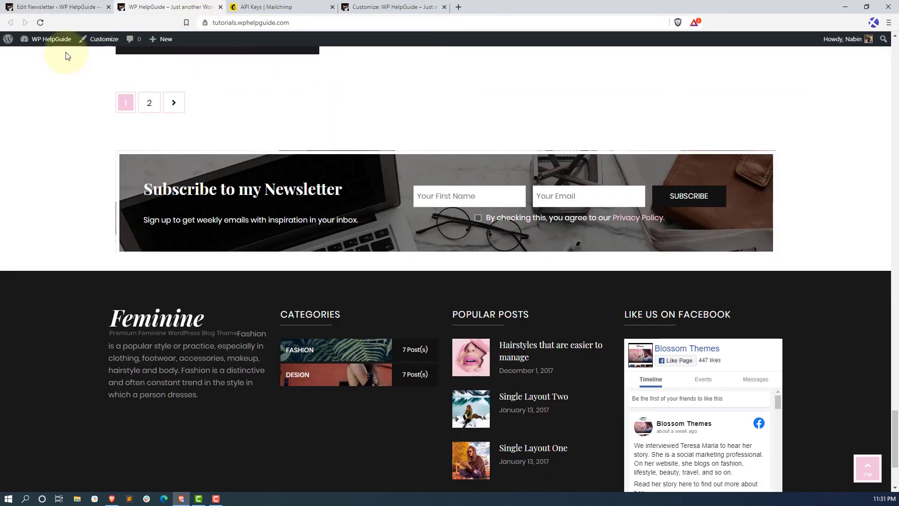
# Reload the site and submit a test email address with the privacy policy consent ticked.
pyautogui.click(41, 22)
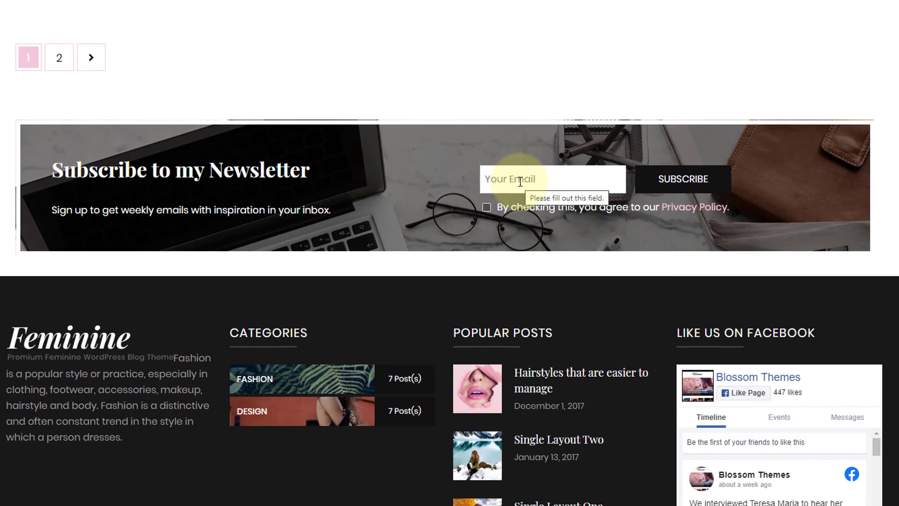
pyautogui.click(520, 181)
pyautogui.write('r@gmail.com')
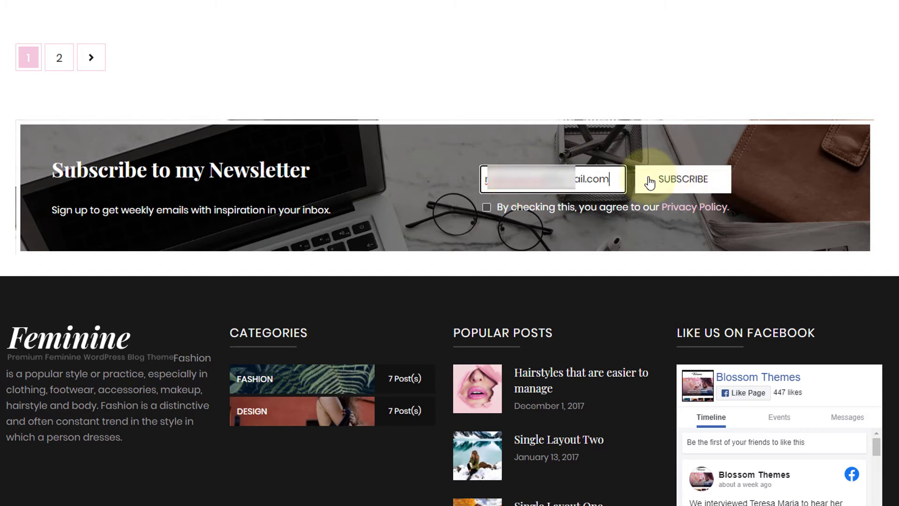
pyautogui.click(487, 207)
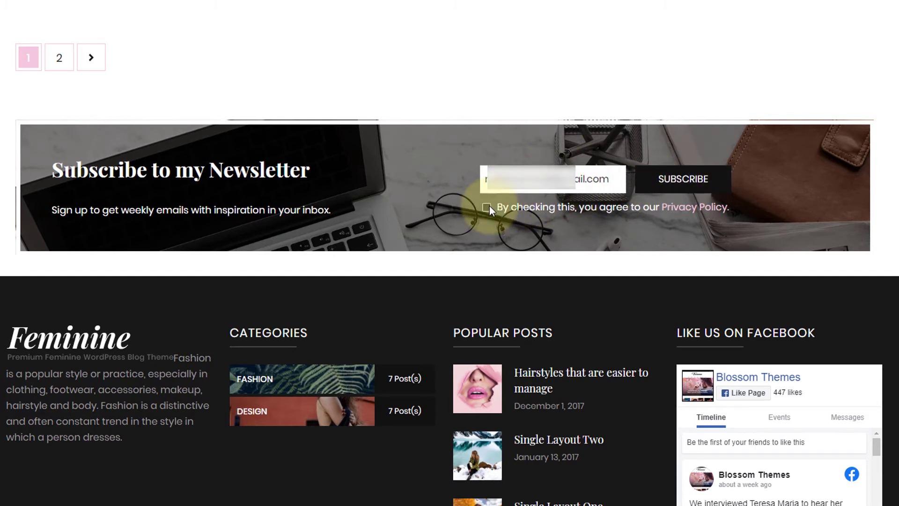
pyautogui.click(688, 186)
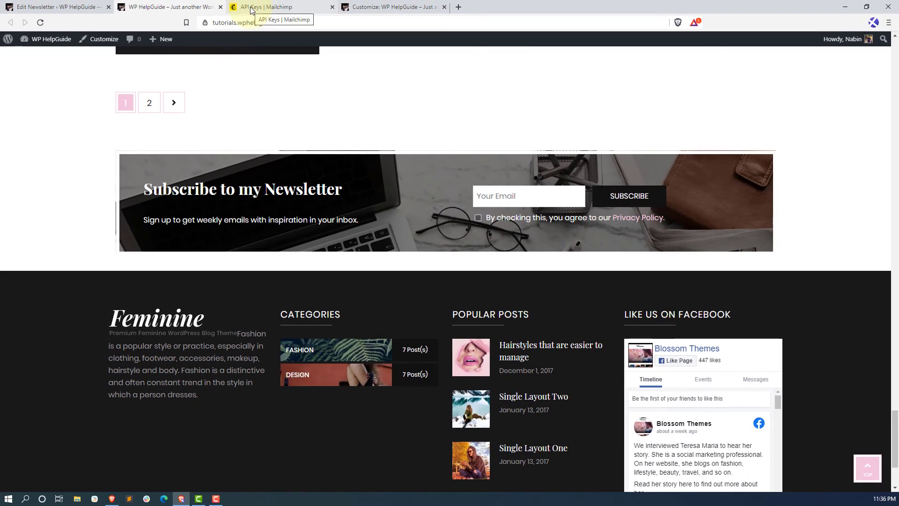
# Tick Required for First Name in the Mailchimp audience's fields and *|MERGE|* tags settings.
pyautogui.click(252, 10)
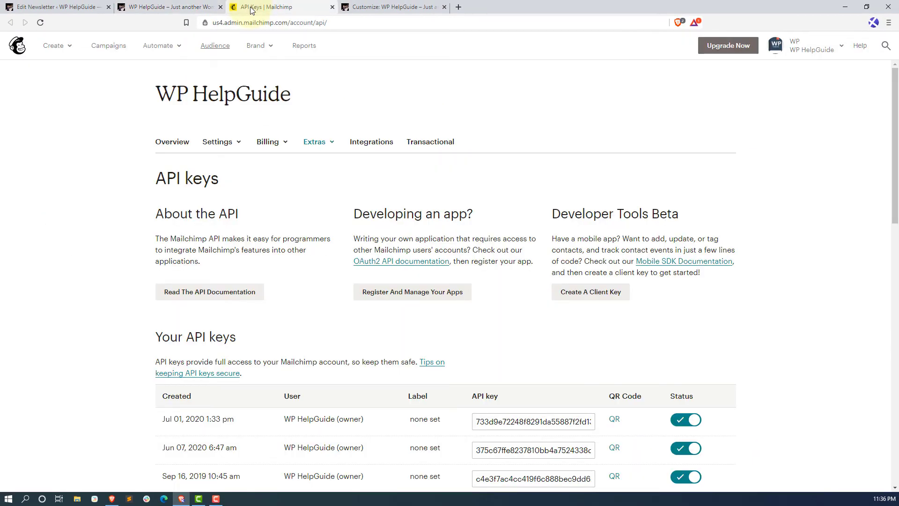
pyautogui.click(214, 45)
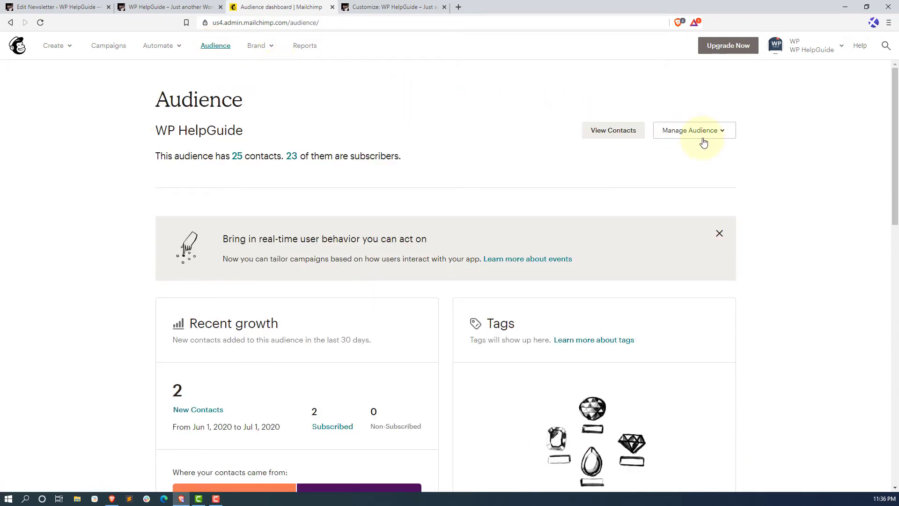
pyautogui.click(705, 134)
pyautogui.click(679, 262)
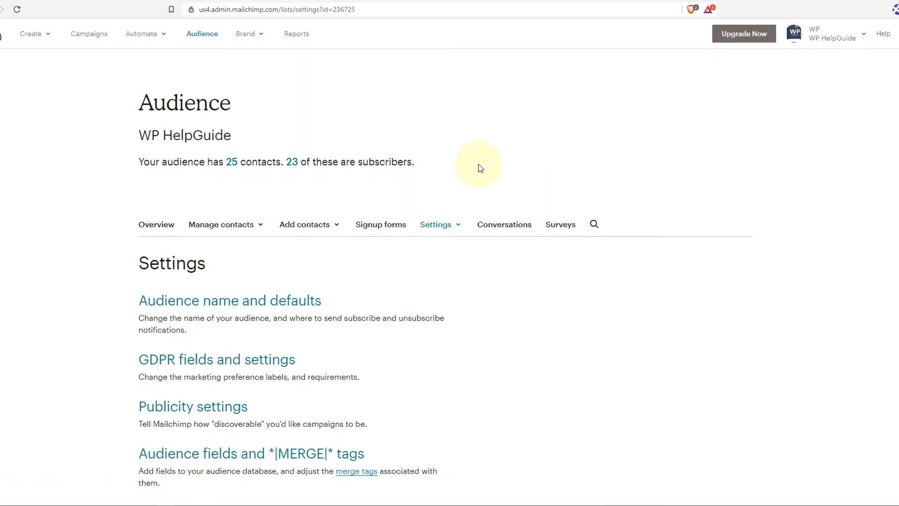
pyautogui.click(454, 220)
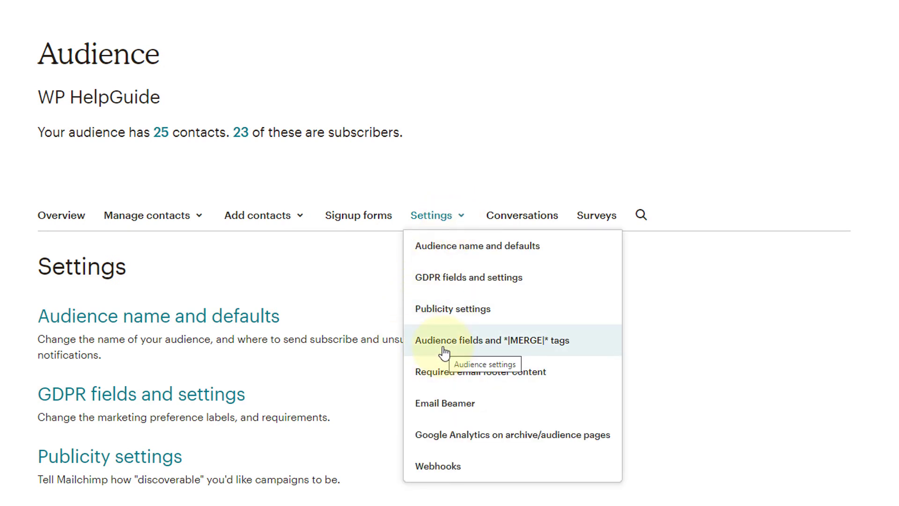
pyautogui.click(492, 347)
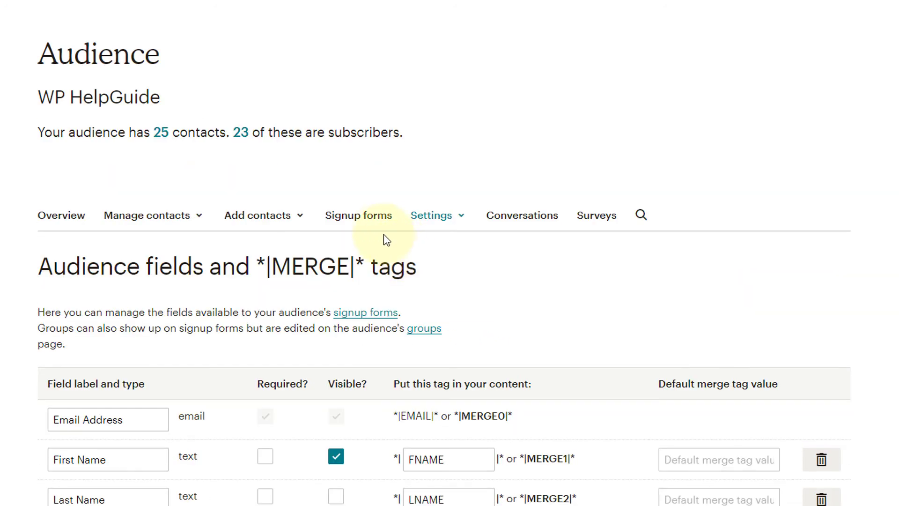
pyautogui.scroll(-3, 380, 227)
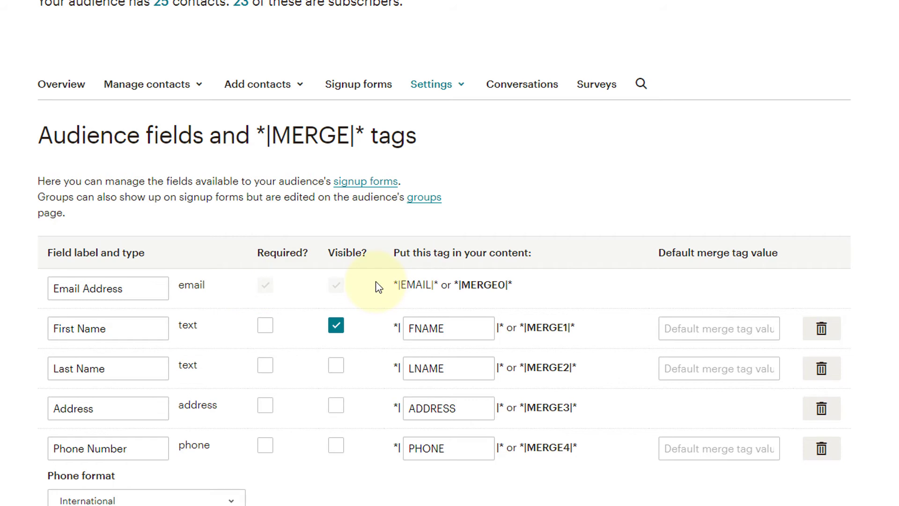
pyautogui.click(265, 326)
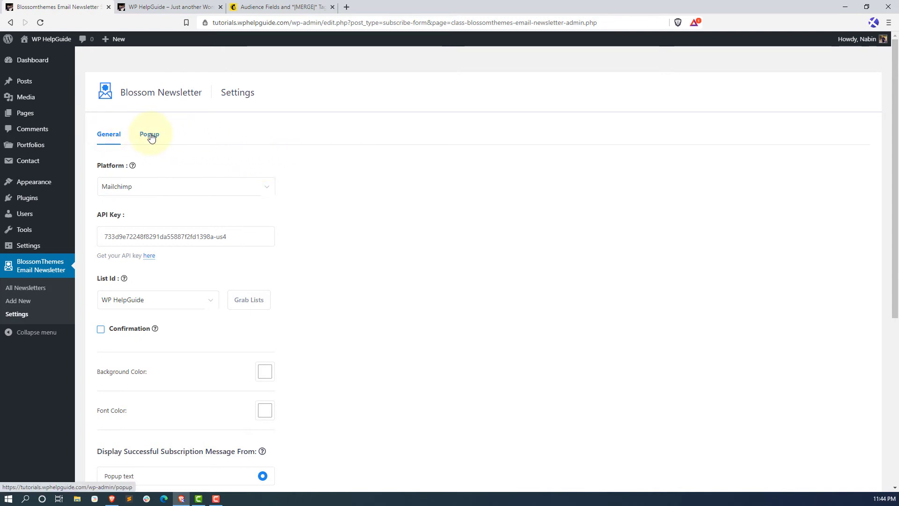
# Enable the newsletter pop-up using the Subscribe to my Newsletter form.
pyautogui.click(149, 135)
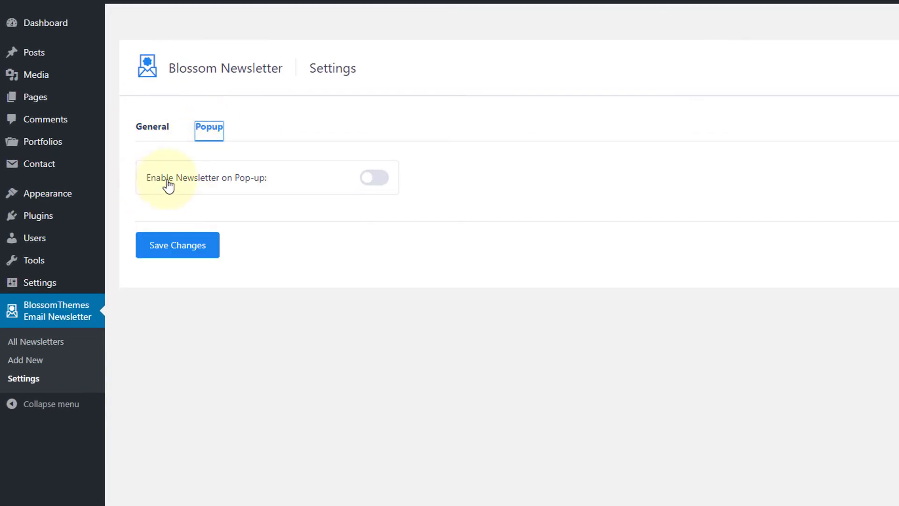
pyautogui.click(375, 178)
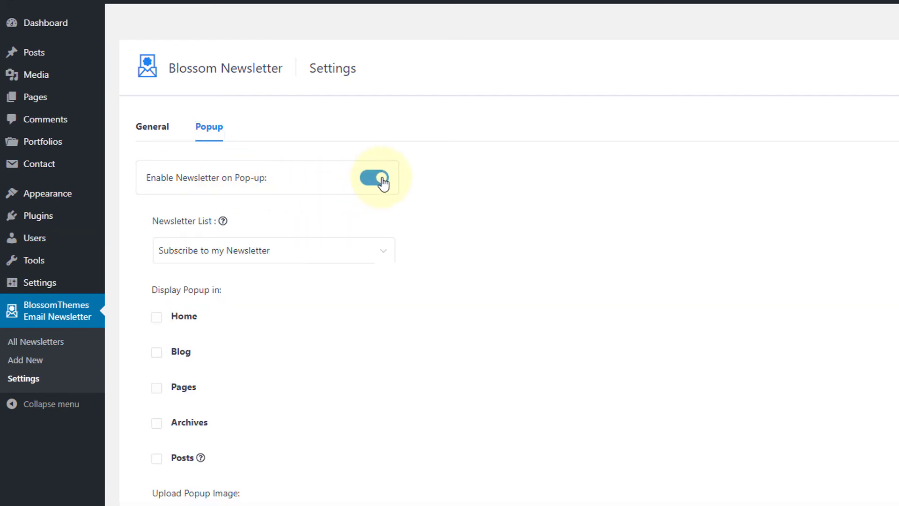
pyautogui.click(300, 252)
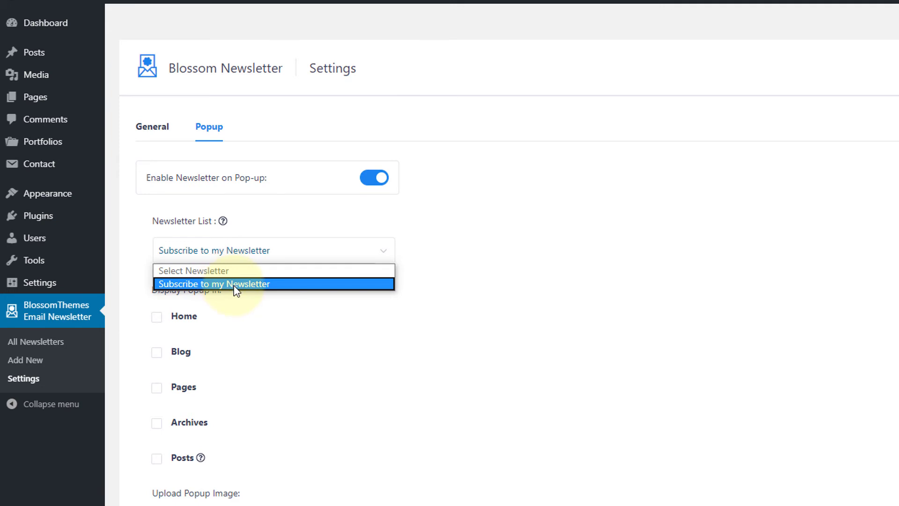
pyautogui.click(235, 287)
# Show the pop-up on Home, Blog, Pages and Posts, and begin choosing its image.
pyautogui.scroll(-3, 201, 345)
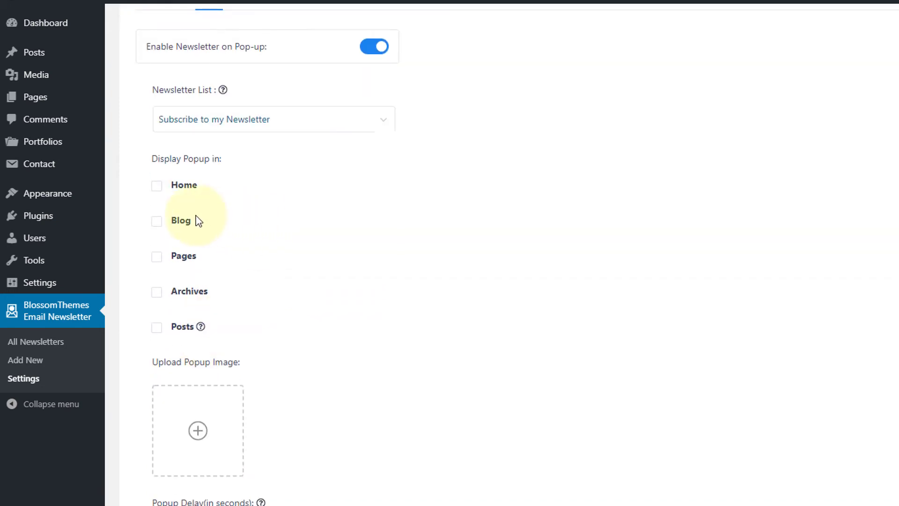
pyautogui.click(155, 188)
pyautogui.click(158, 224)
pyautogui.click(158, 259)
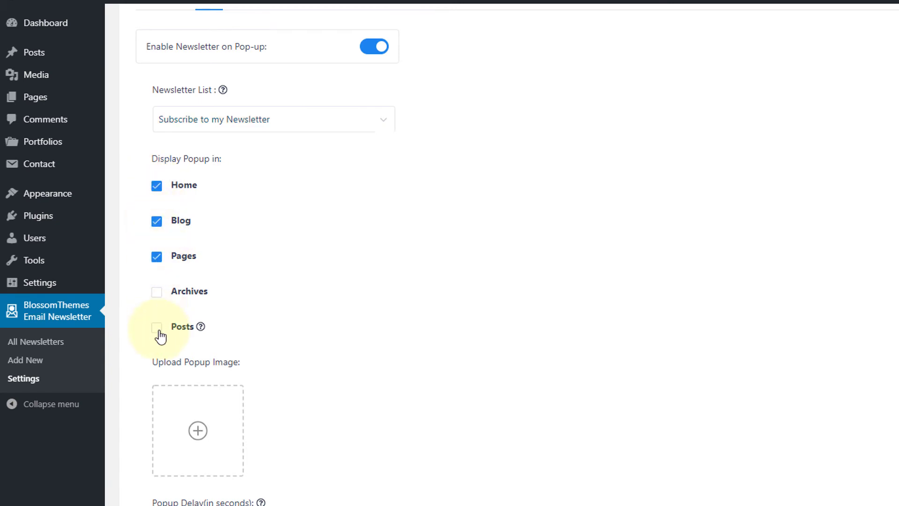
pyautogui.click(157, 329)
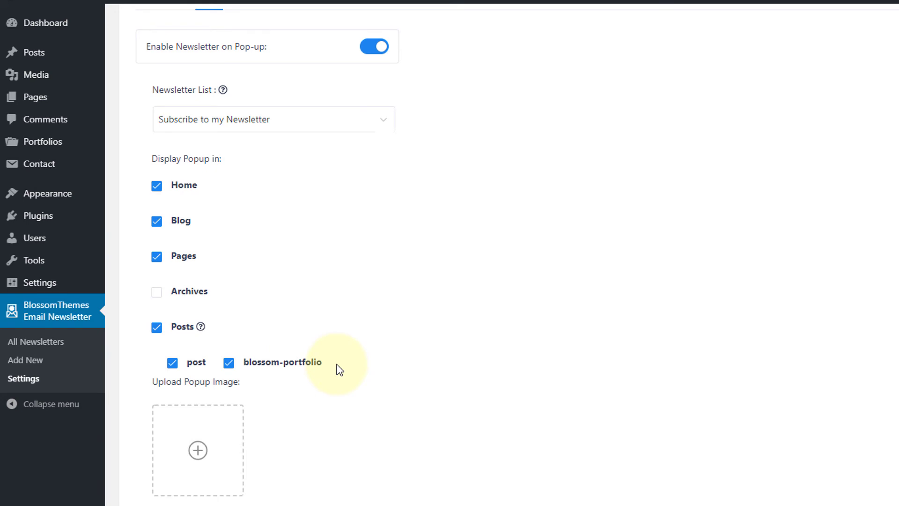
pyautogui.scroll(-4, 406, 364)
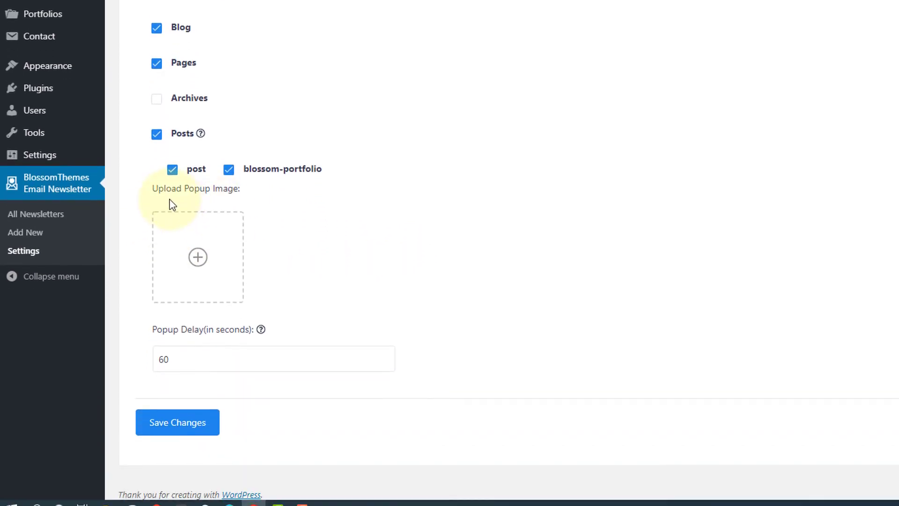
pyautogui.click(197, 257)
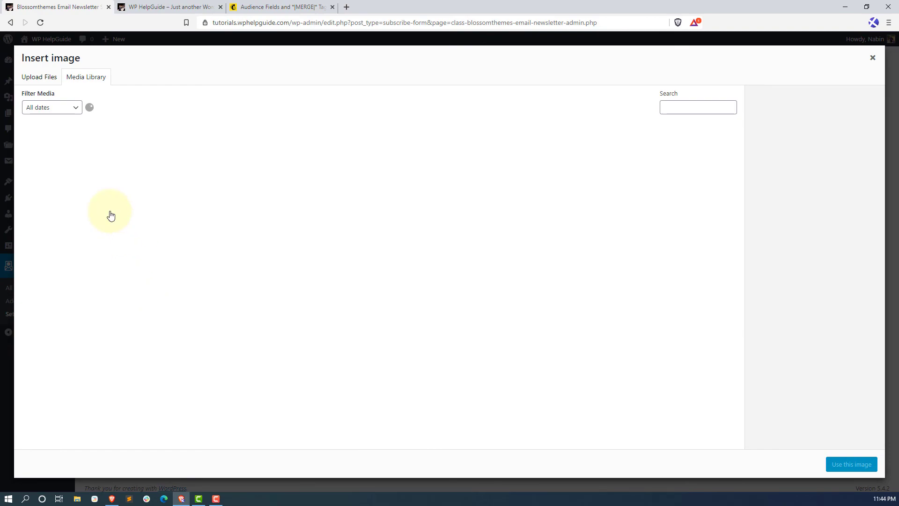
# Save the pop-up with the laptop flat-lay image and a 5-second delay instead of 60.
pyautogui.click(71, 173)
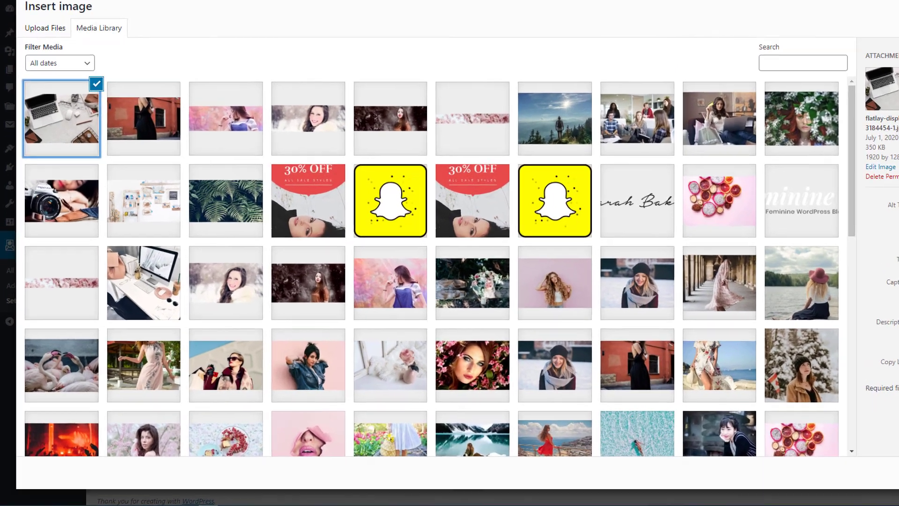
pyautogui.click(871, 473)
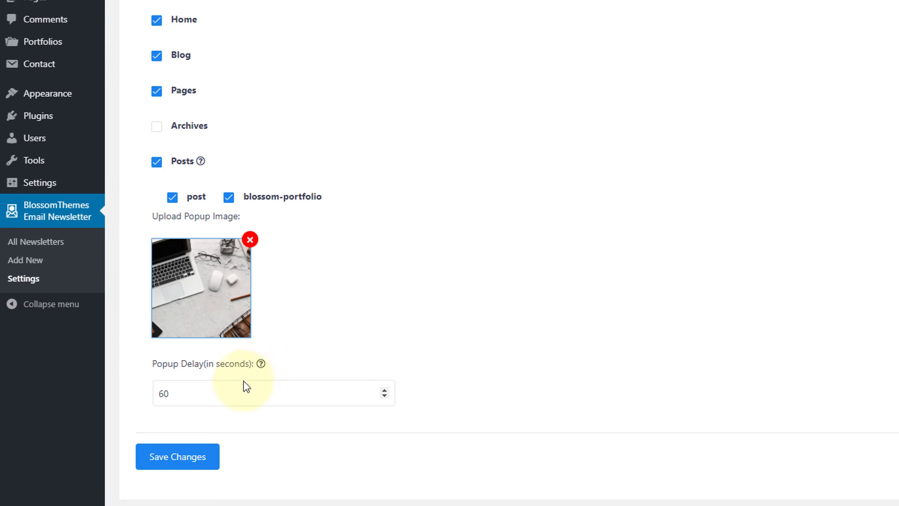
pyautogui.moveTo(197, 392); pyautogui.dragTo(133, 394)
pyautogui.write('5')
pyautogui.click(181, 457)
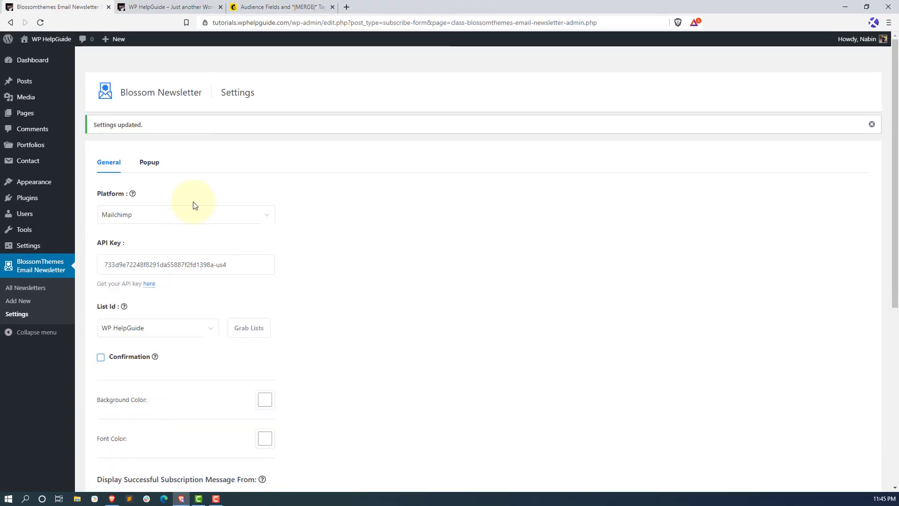
pyautogui.click(153, 8)
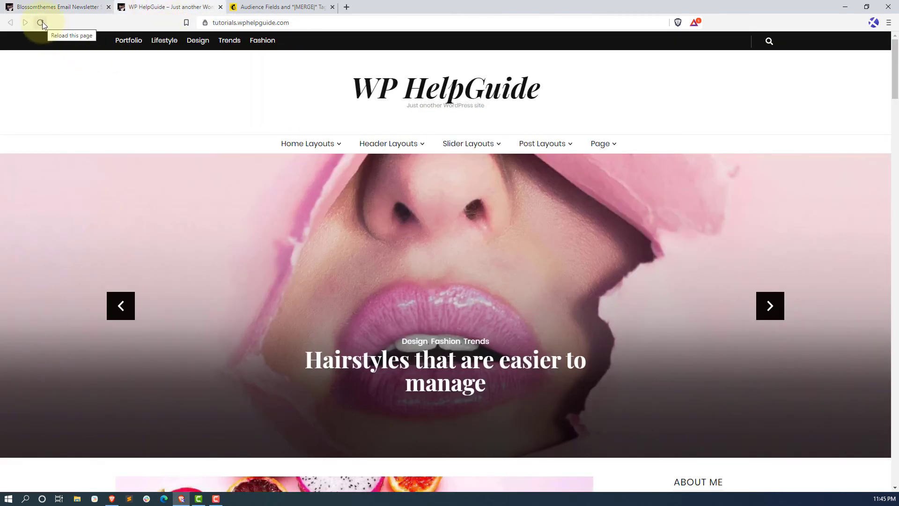
# Reload the live site to test the laptop-image subscribe pop-up, then close it.
pyautogui.click(41, 23)
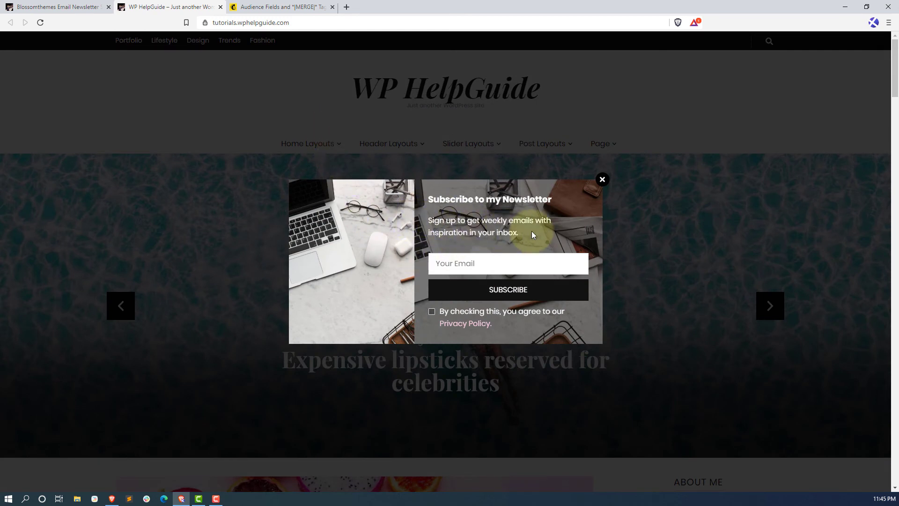
pyautogui.click(469, 266)
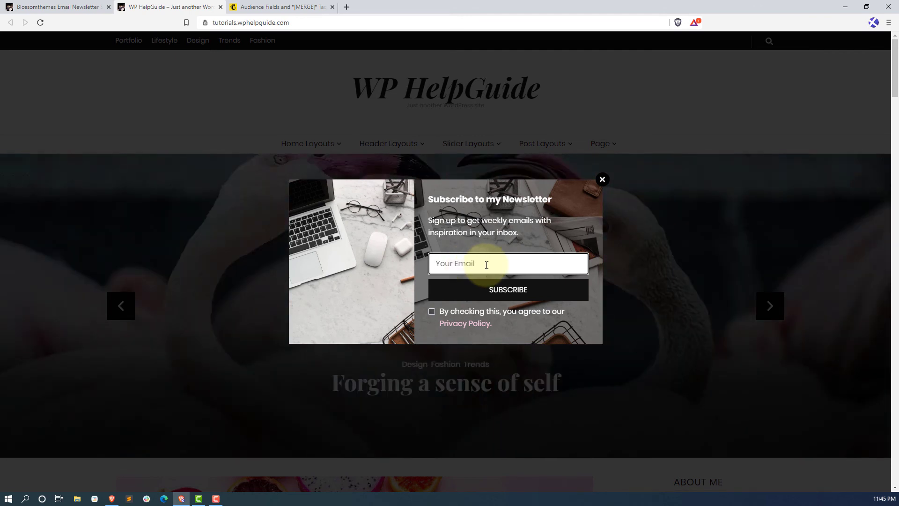
pyautogui.click(602, 181)
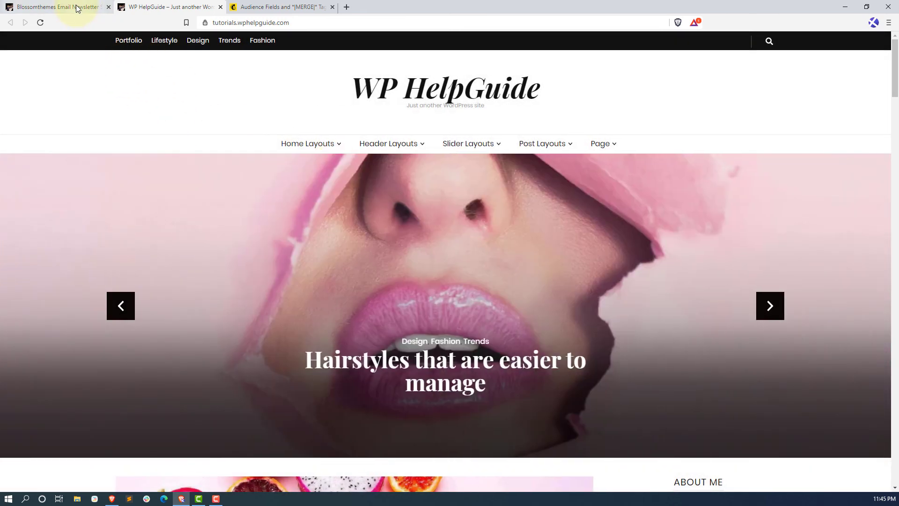
pyautogui.click(78, 8)
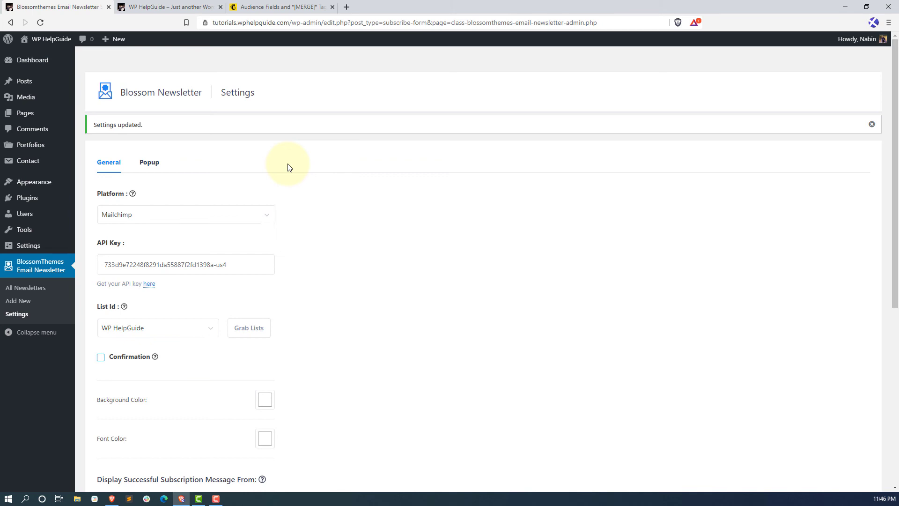
# Add the BlossomThemes: Email Newsletter Widget to the Sidebar from Appearance > Widgets.
pyautogui.moveTo(32, 187)
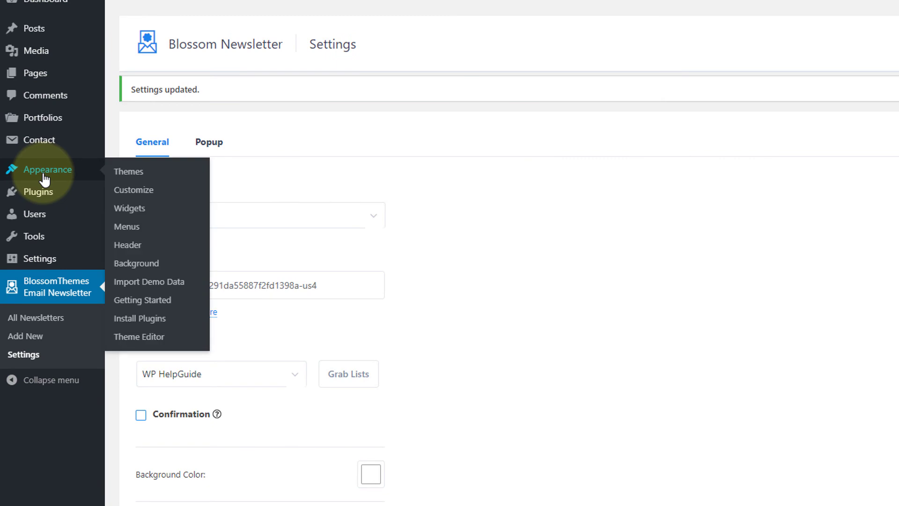
pyautogui.click(136, 218)
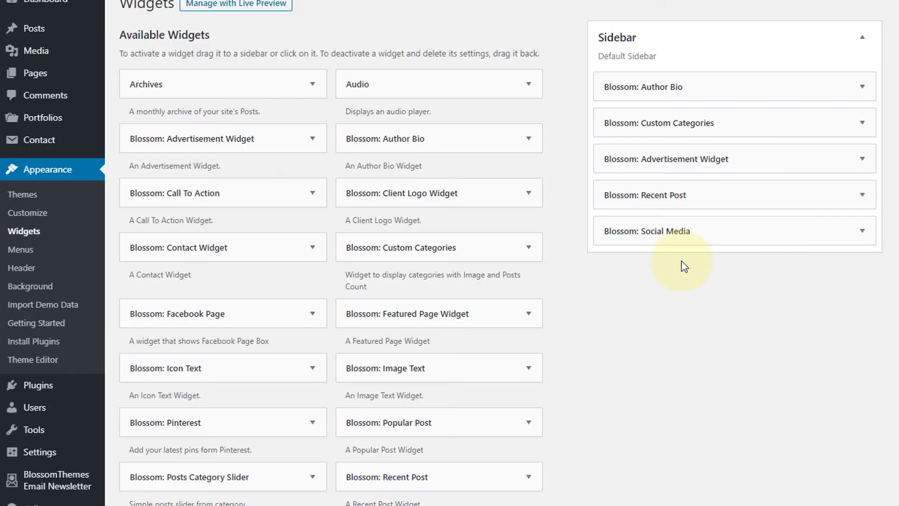
pyautogui.scroll(-3, 453, 251)
pyautogui.scroll(-6, 456, 254)
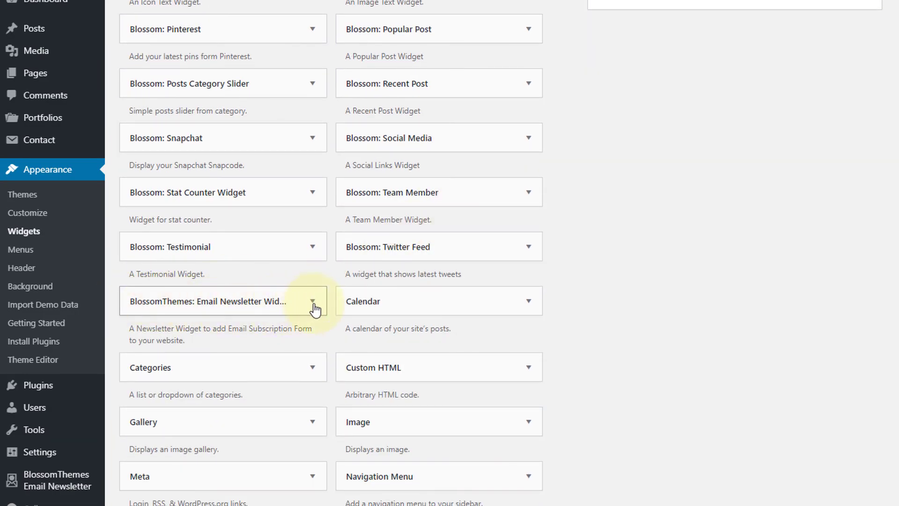
pyautogui.click(312, 303)
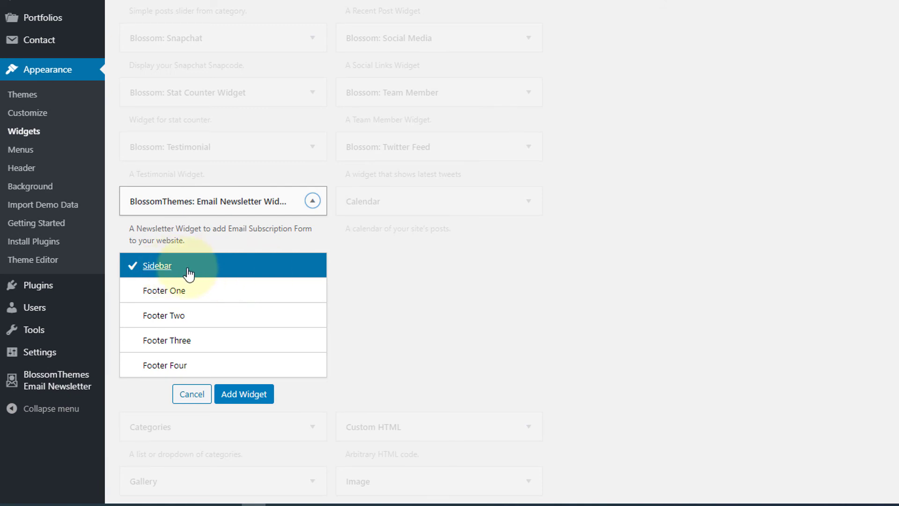
pyautogui.click(254, 404)
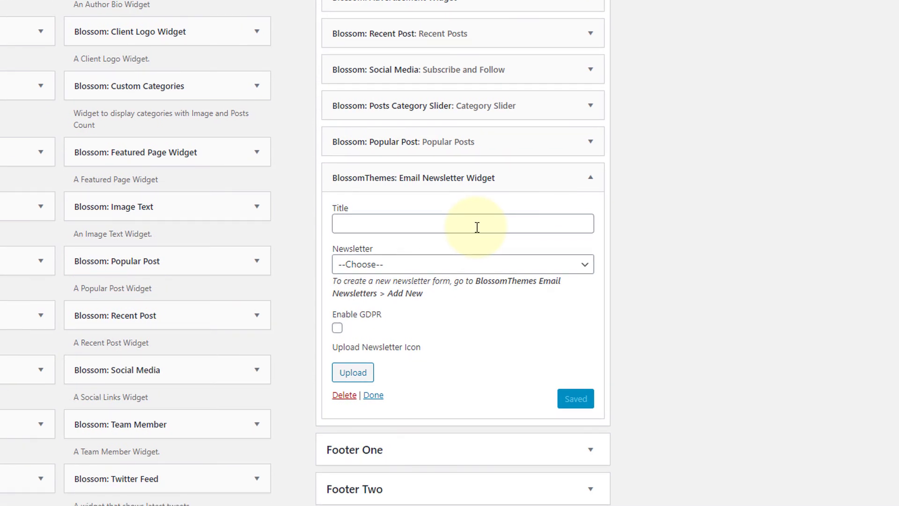
# Set the sidebar widget to Subscribe to my Newsletter with GDPR enabled, and save.
pyautogui.click(481, 266)
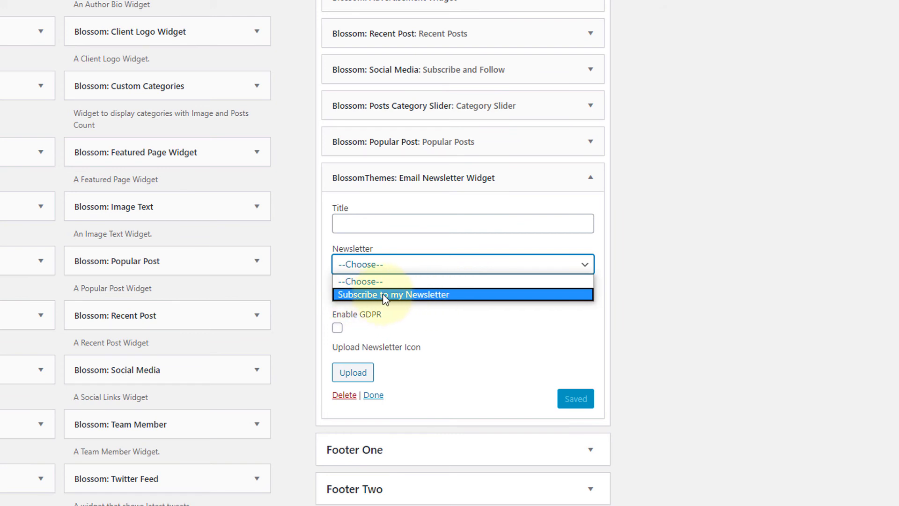
pyautogui.click(431, 299)
pyautogui.scroll(-2, 458, 311)
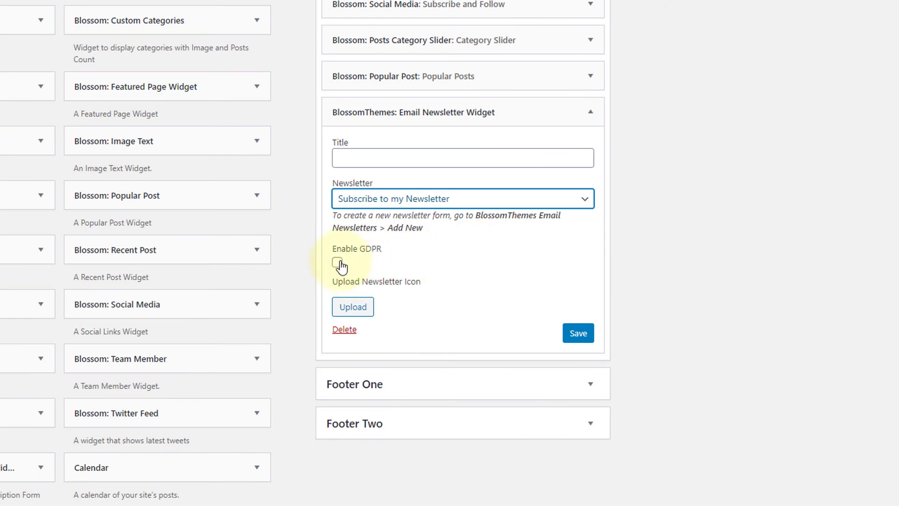
pyautogui.click(338, 262)
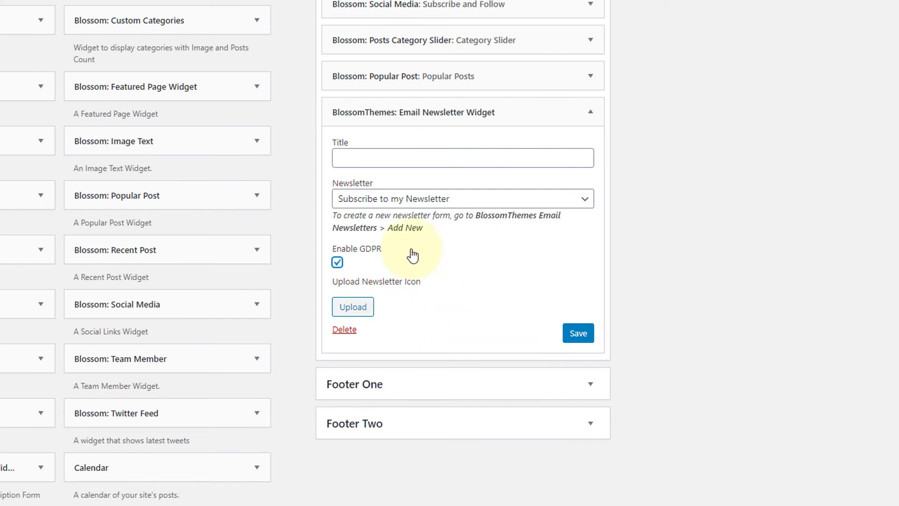
pyautogui.click(580, 337)
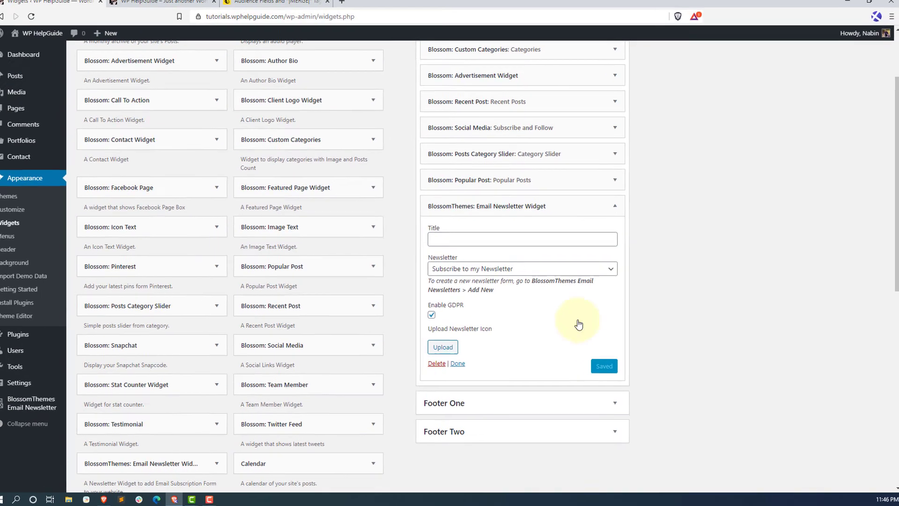
# Reload the live site and tick the sidebar newsletter form's GDPR consent checkbox.
pyautogui.click(173, 7)
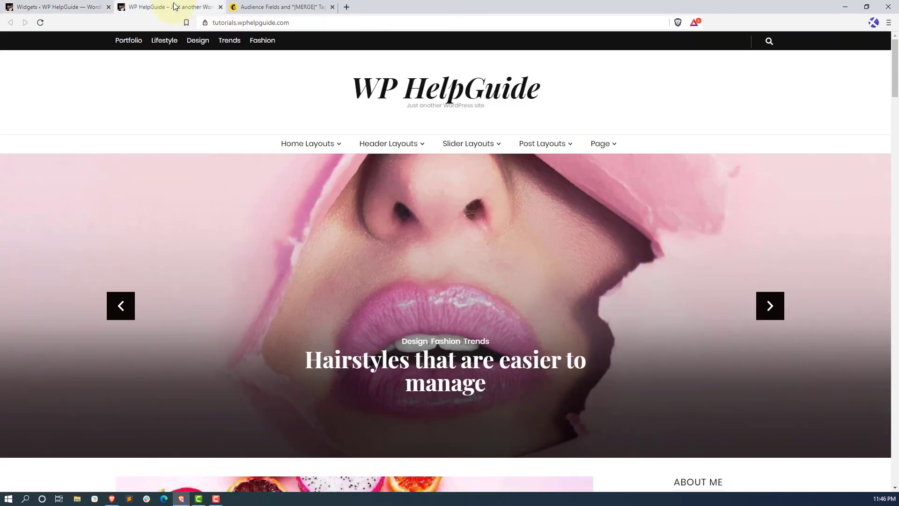
pyautogui.click(41, 25)
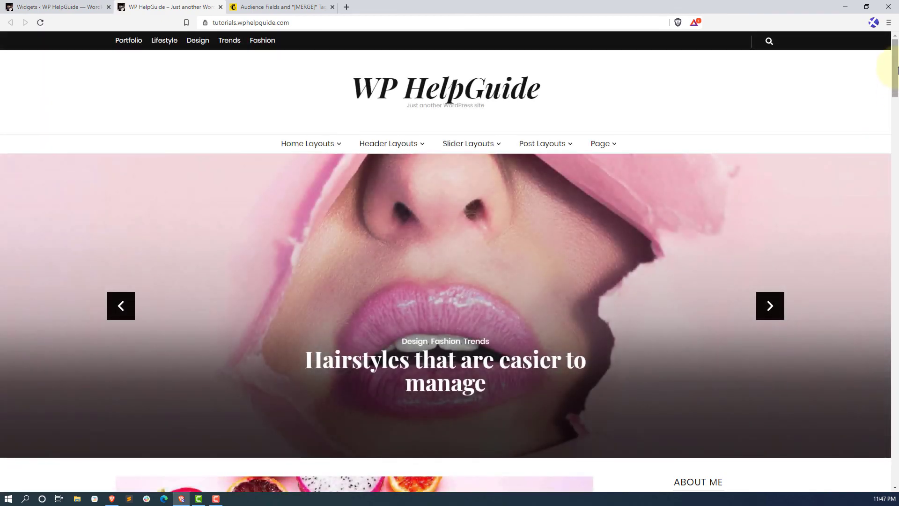
pyautogui.moveTo(896, 70); pyautogui.dragTo(897, 289)
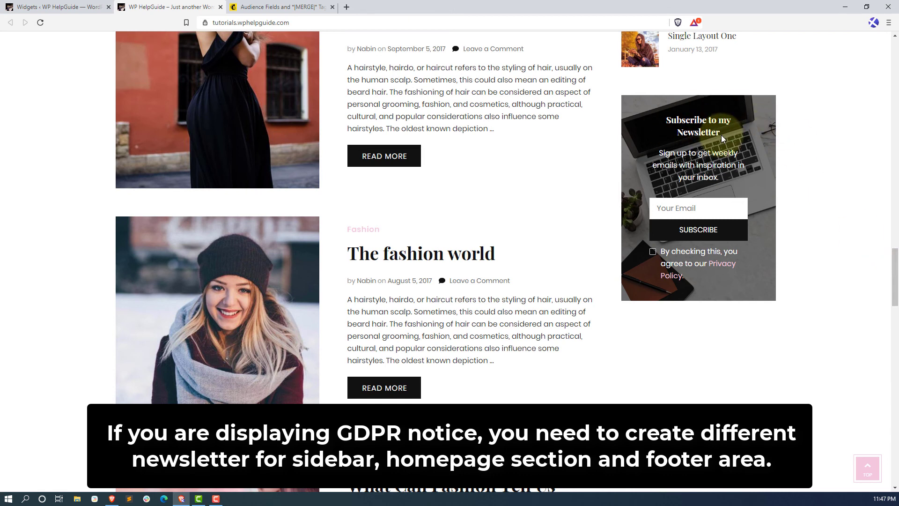
pyautogui.click(652, 252)
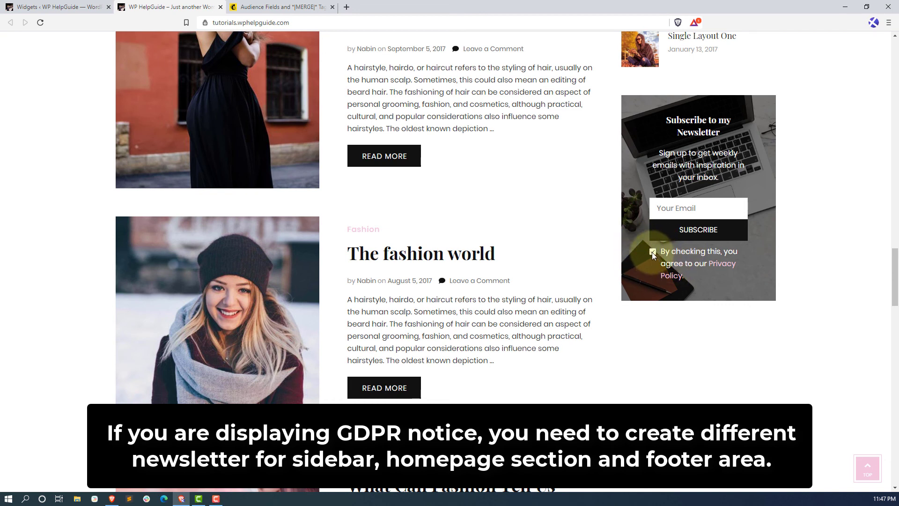
pyautogui.moveTo(895, 277); pyautogui.dragTo(897, 421)
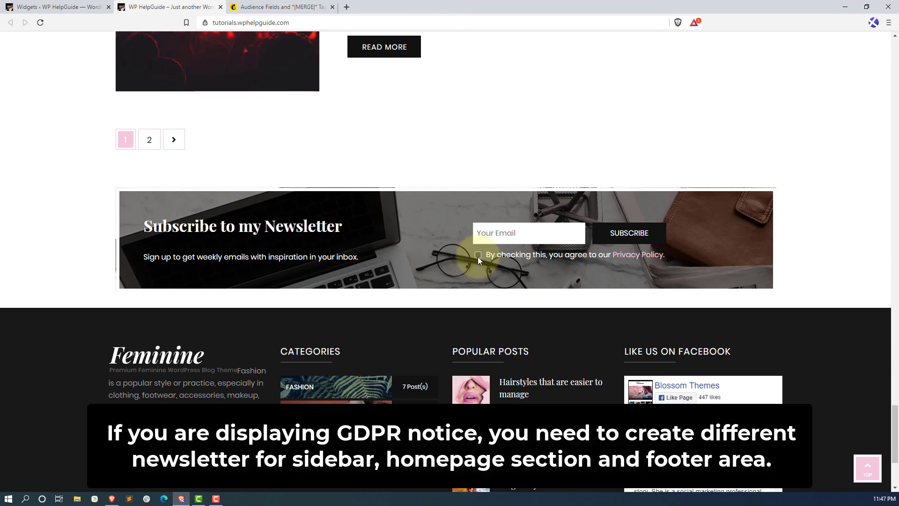
pyautogui.moveTo(895, 422); pyautogui.dragTo(895, 281)
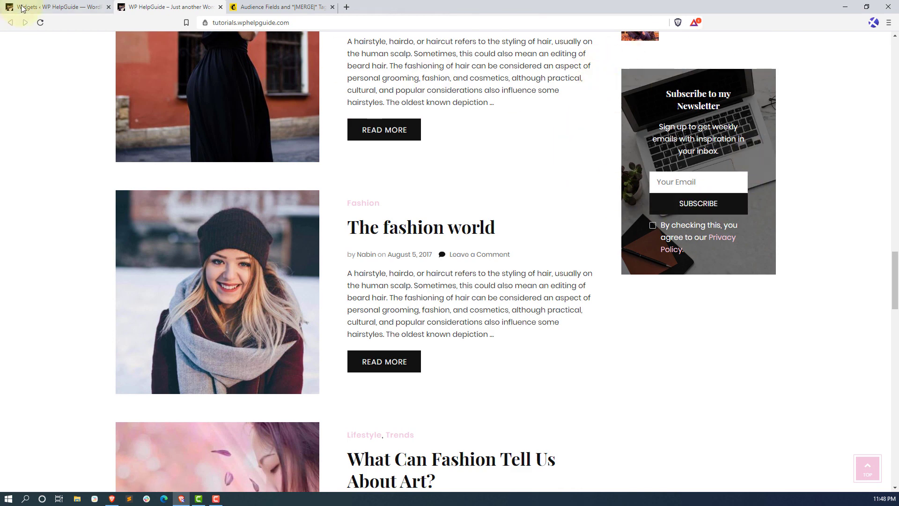
# Add another BlossomThemes Email Newsletter Widget to the Footer One area.
pyautogui.click(60, 7)
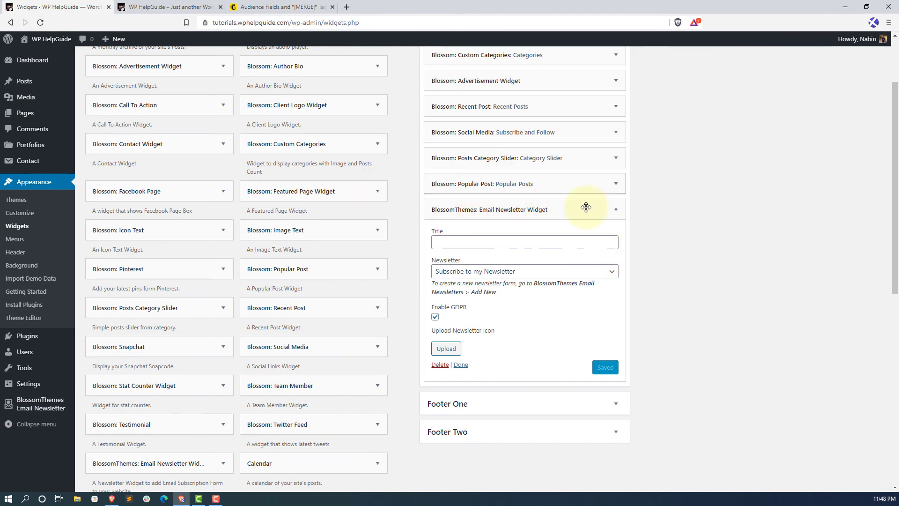
pyautogui.scroll(-1, 155, 312)
pyautogui.scroll(-2, 160, 314)
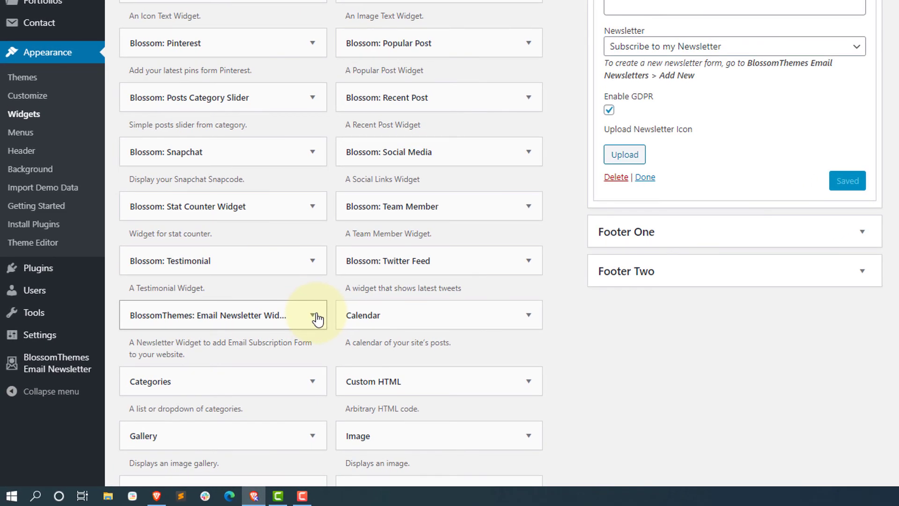
pyautogui.click(317, 318)
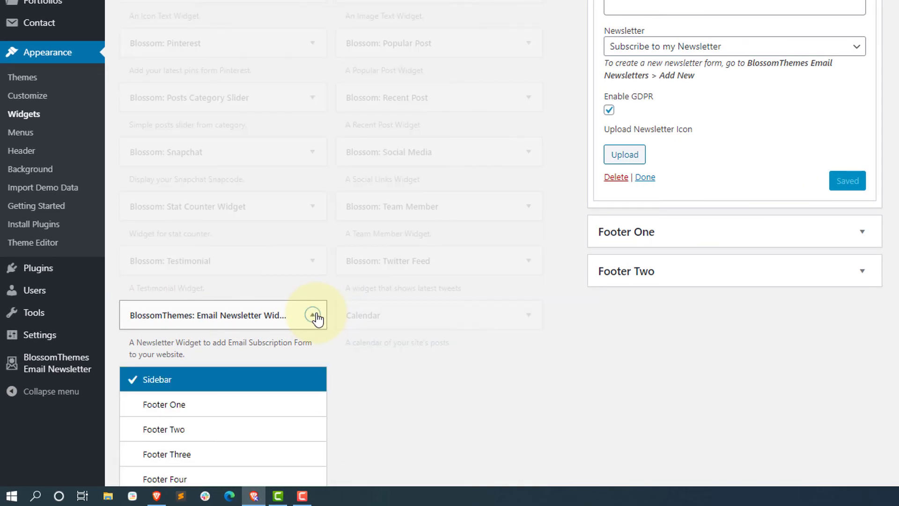
pyautogui.scroll(-3, 242, 280)
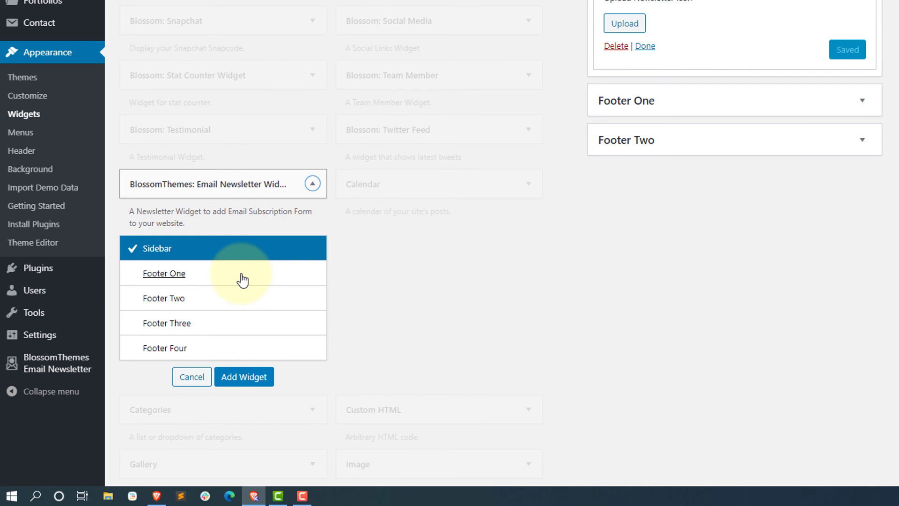
pyautogui.click(243, 280)
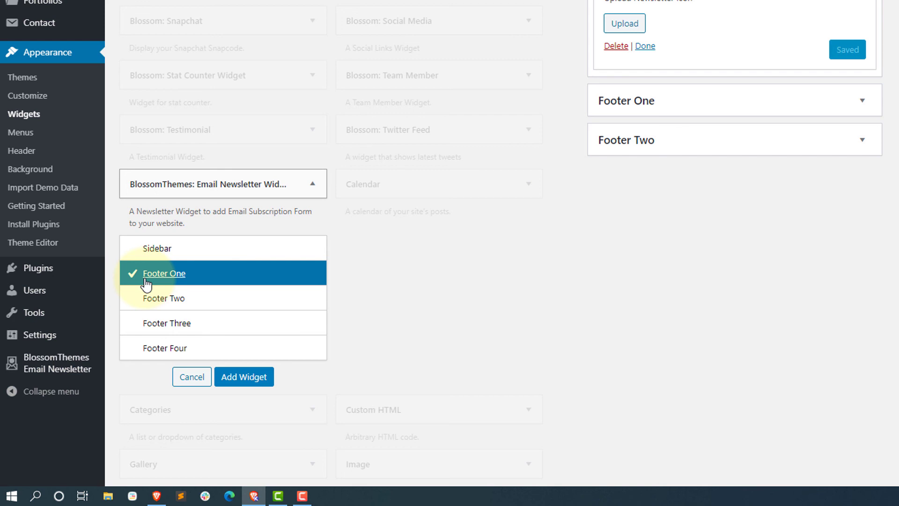
pyautogui.click(247, 377)
# Choose Subscribe to my Newsletter for the Footer One widget and save it.
pyautogui.scroll(-4, 609, 361)
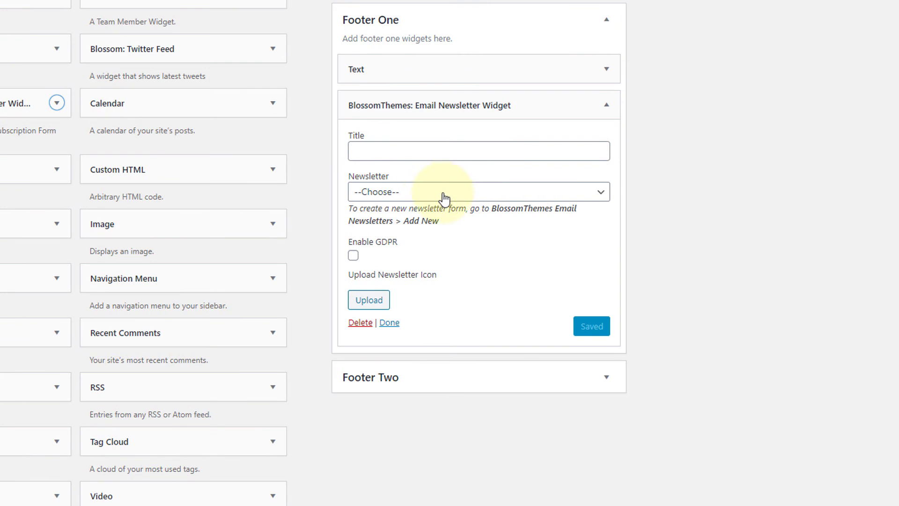
pyautogui.click(671, 92)
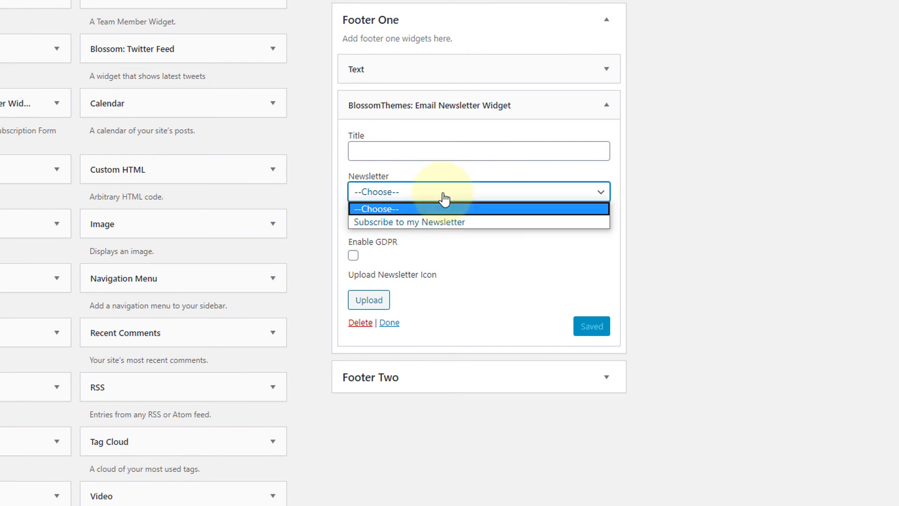
pyautogui.click(381, 222)
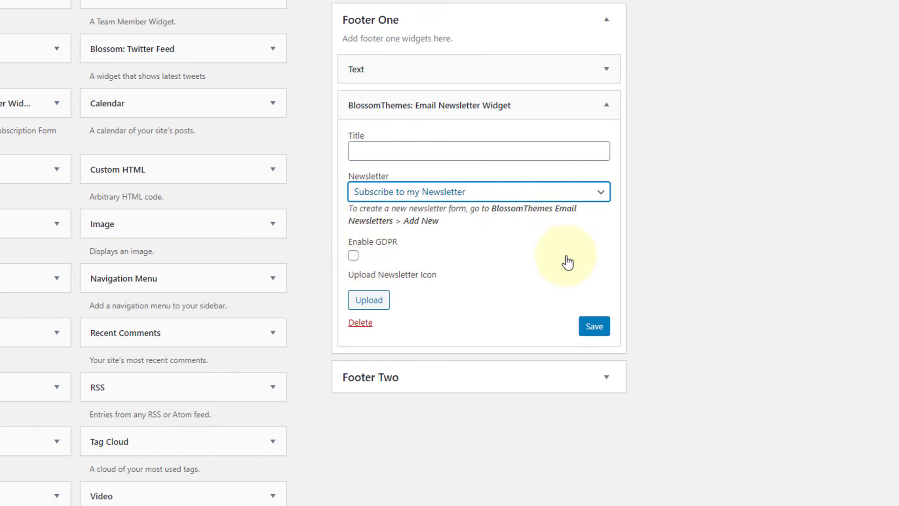
pyautogui.click(595, 328)
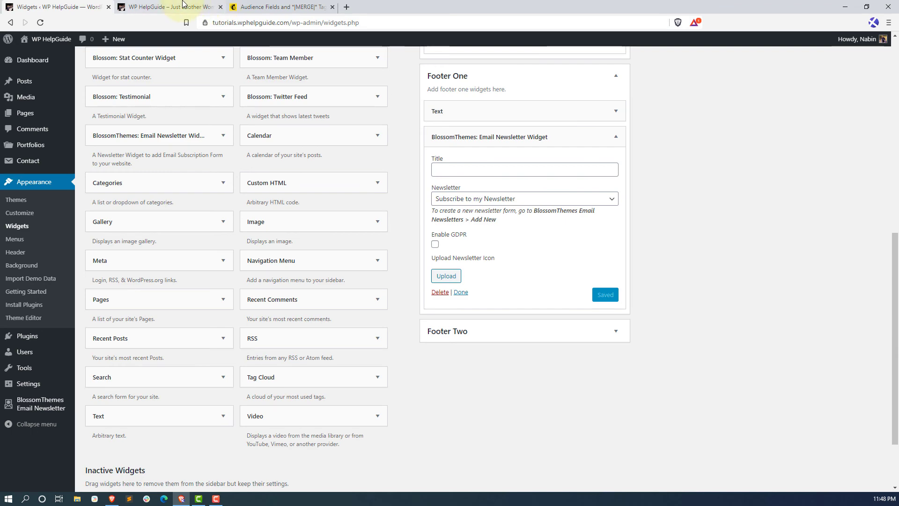
# Reload the live site and scroll to the footer to check the Subscribe to my Newsletter form.
pyautogui.click(183, 5)
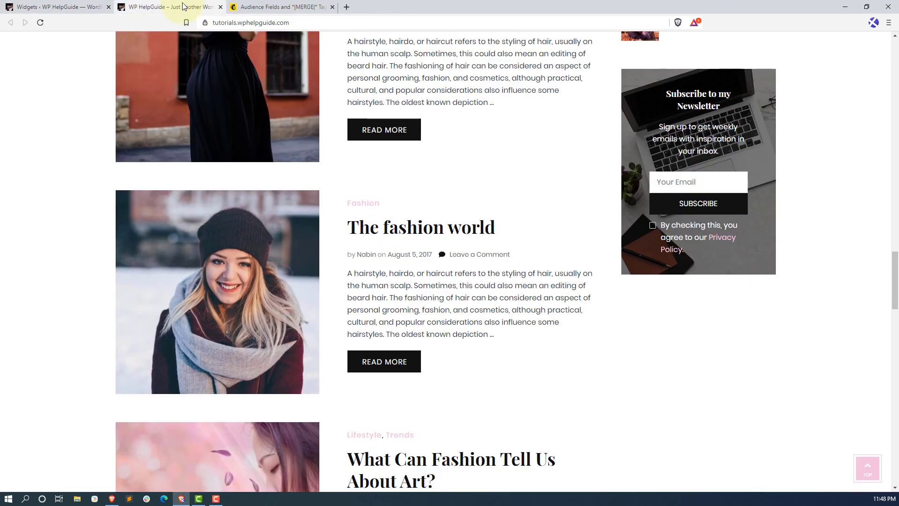
pyautogui.click(40, 23)
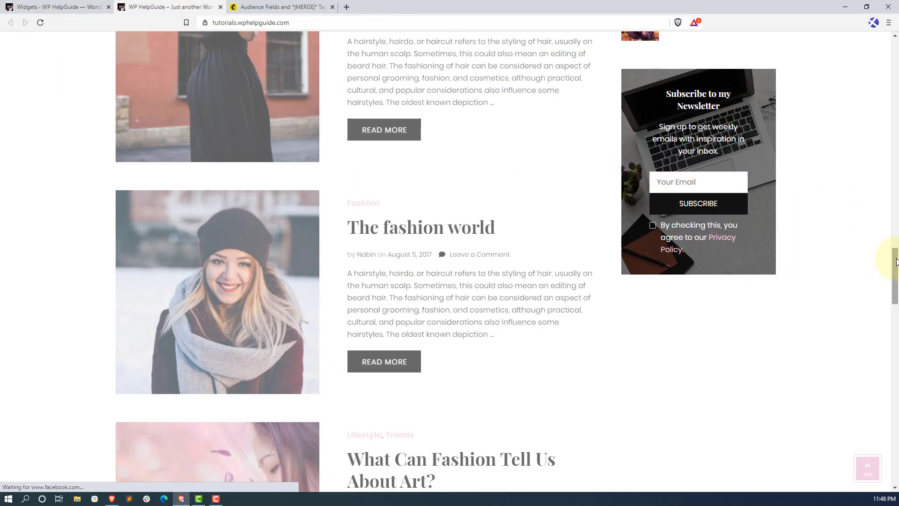
pyautogui.moveTo(896, 262); pyautogui.dragTo(885, 440)
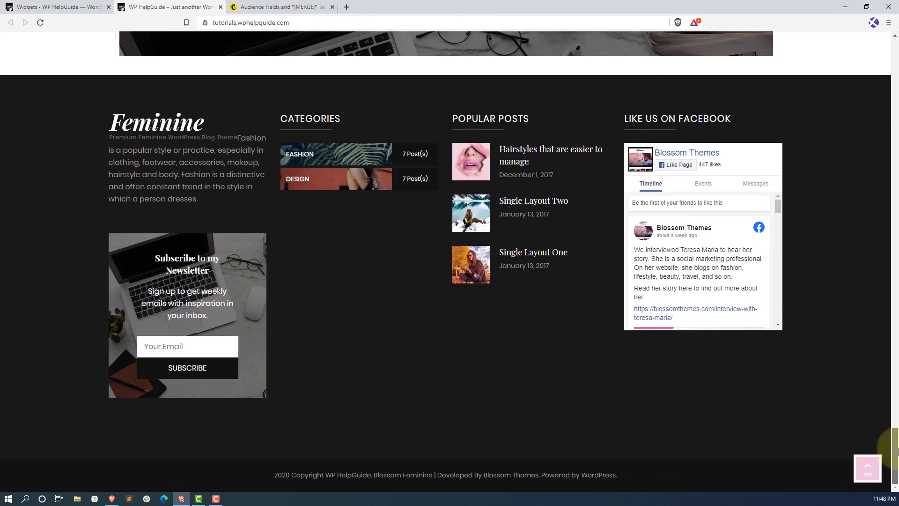